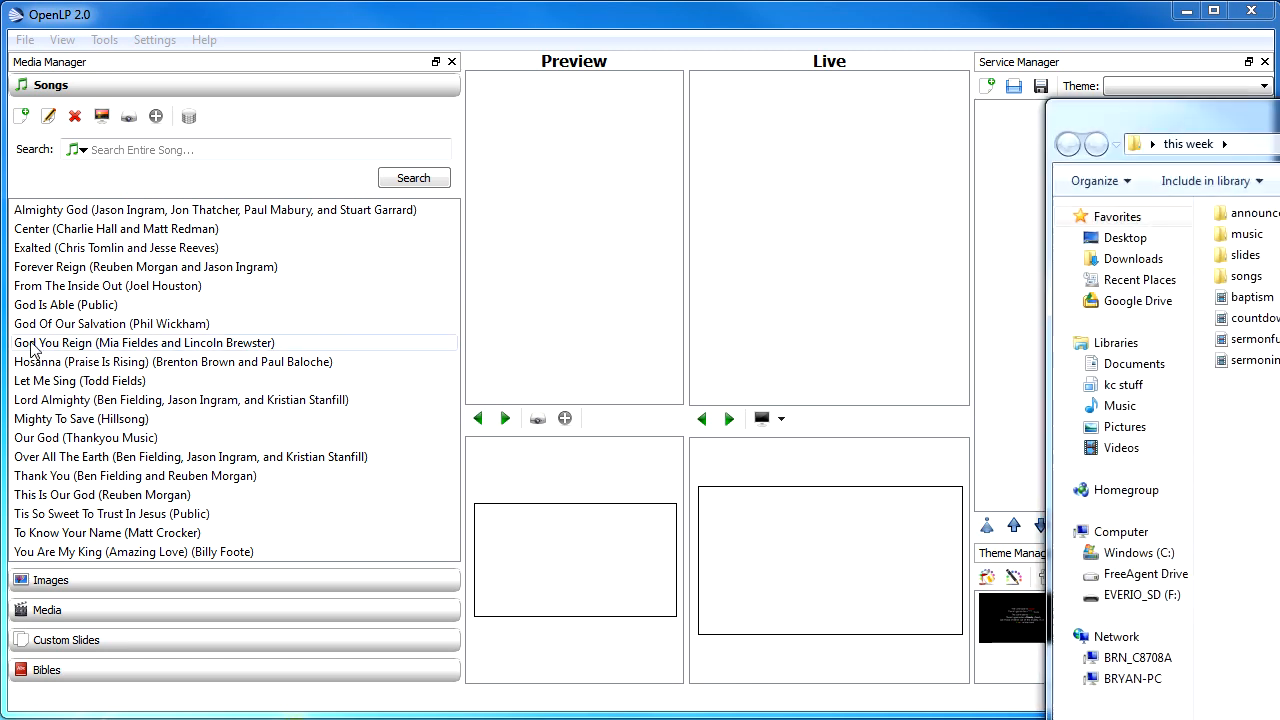
# Close the "this week" folder window, and open the song Exalted for editing to look through its lyrics
pyautogui.moveTo(1255, 60); pyautogui.dragTo(837, 43)
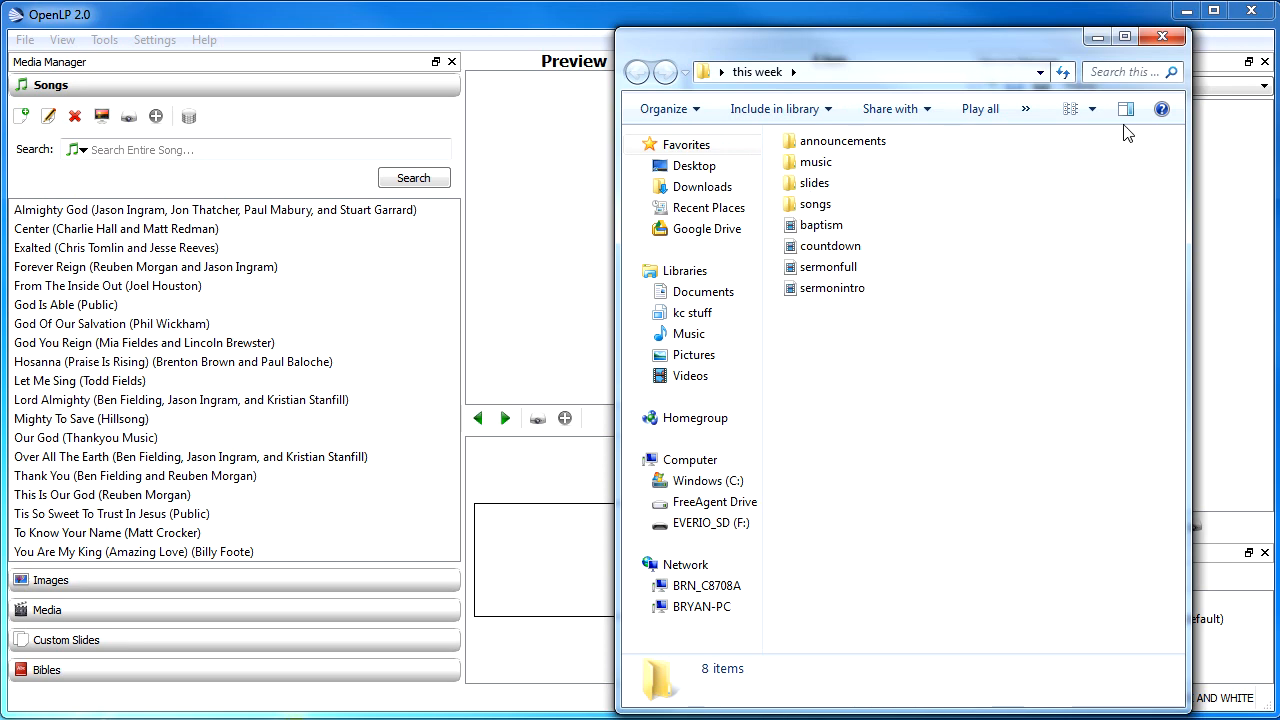
pyautogui.click(1162, 36)
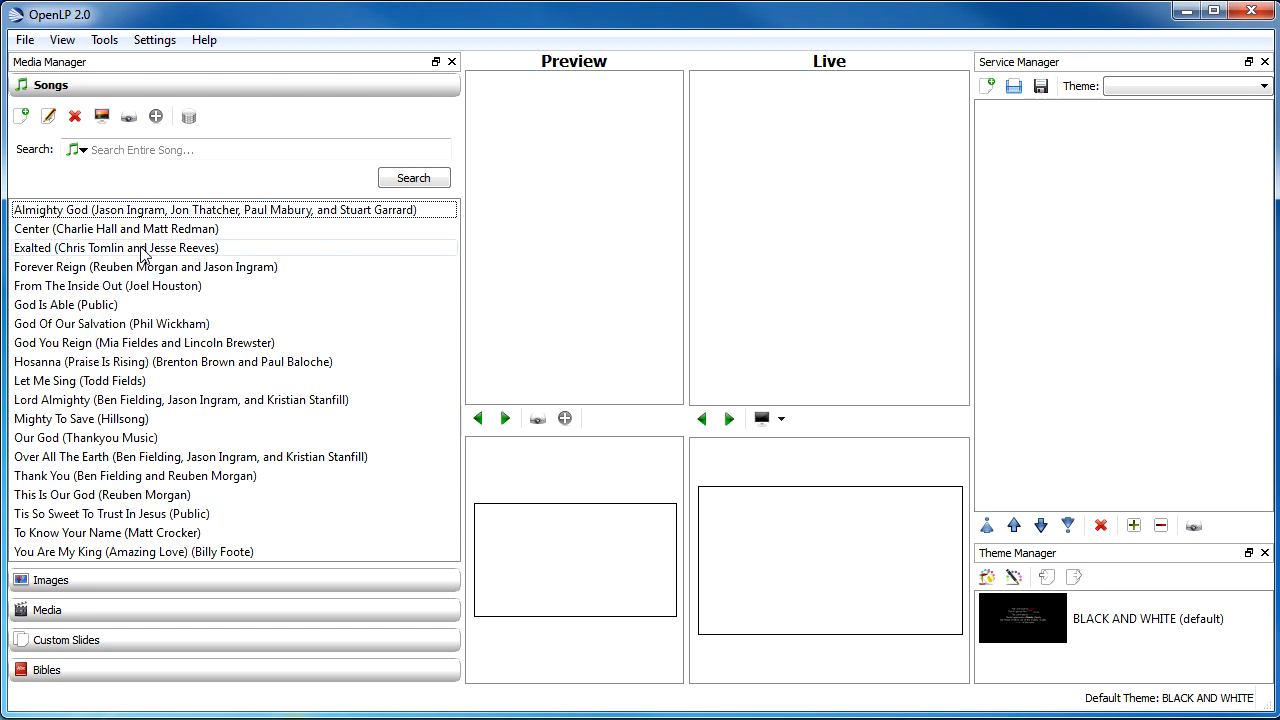
pyautogui.rightClick(165, 249)
pyautogui.click(186, 255)
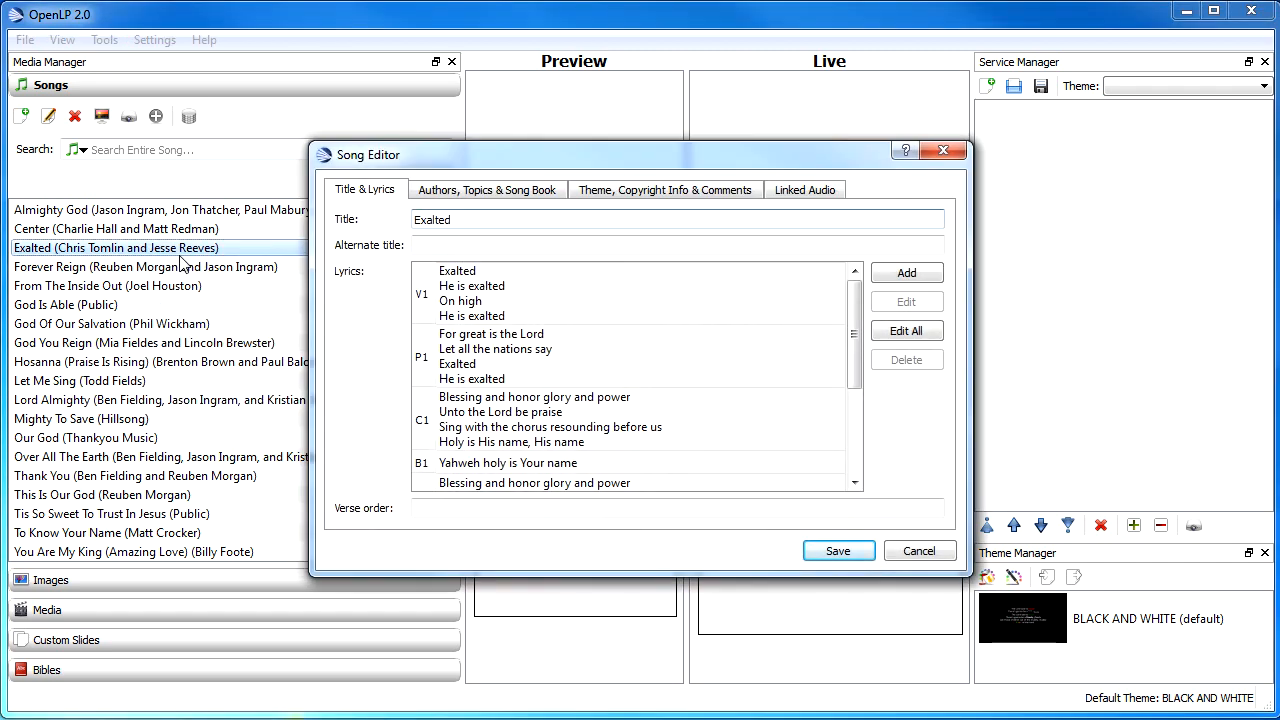
pyautogui.moveTo(855, 318); pyautogui.dragTo(858, 428)
pyautogui.moveTo(858, 384); pyautogui.dragTo(855, 305)
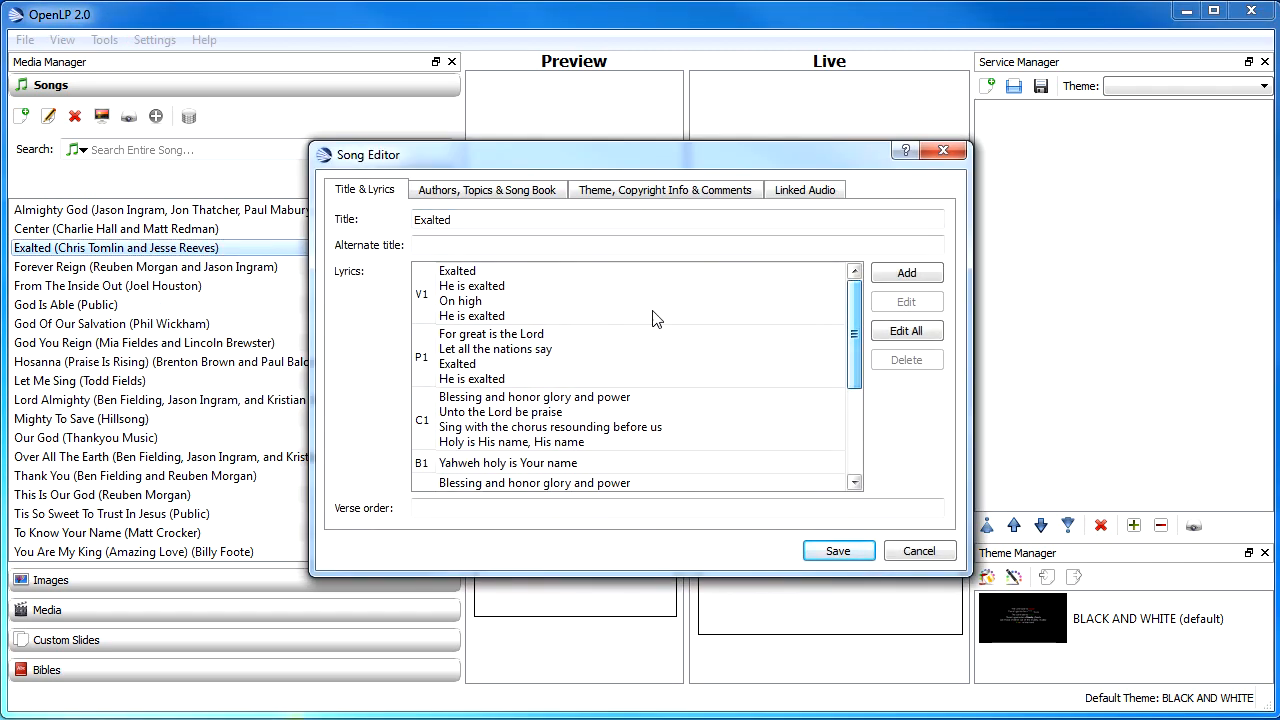
# Enlarge the song editor, set Exalted's verse order to V1 P1 C1 V1 P1 C1 B1 C2 O2 O2, and save the song
pyautogui.click(476, 508)
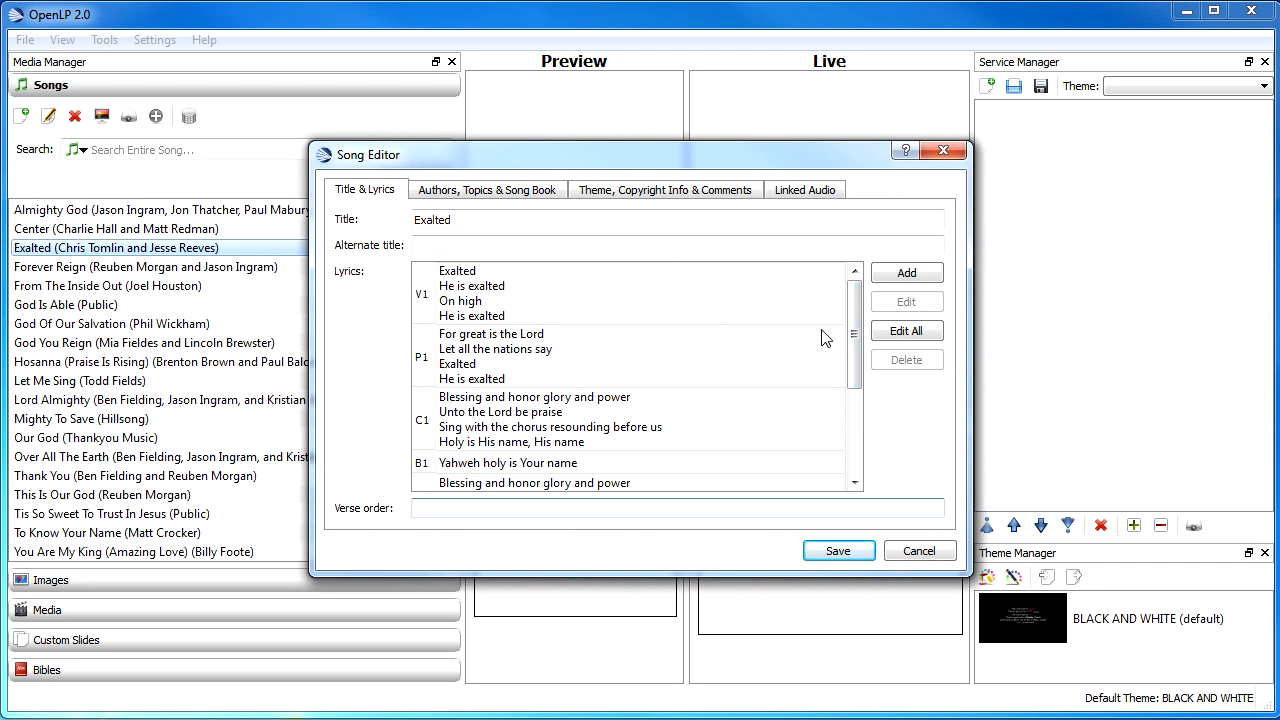
pyautogui.moveTo(704, 154); pyautogui.dragTo(583, 44)
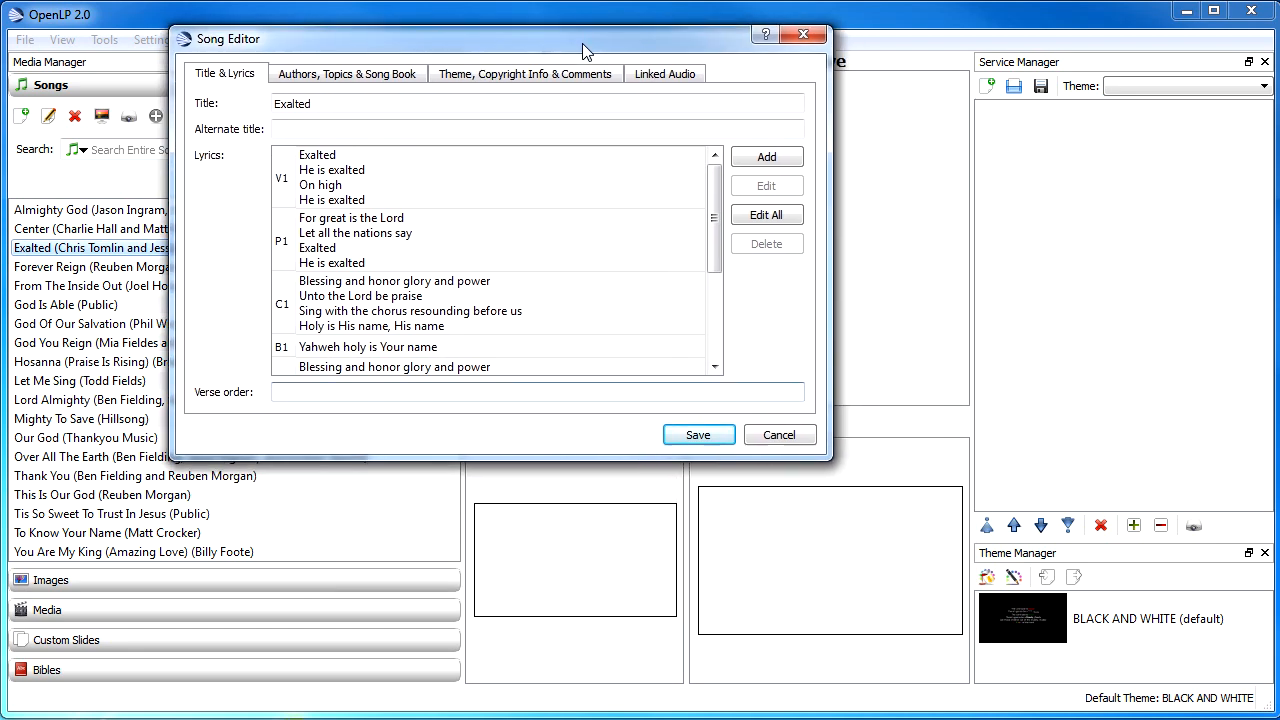
pyautogui.moveTo(791, 461); pyautogui.dragTo(795, 700)
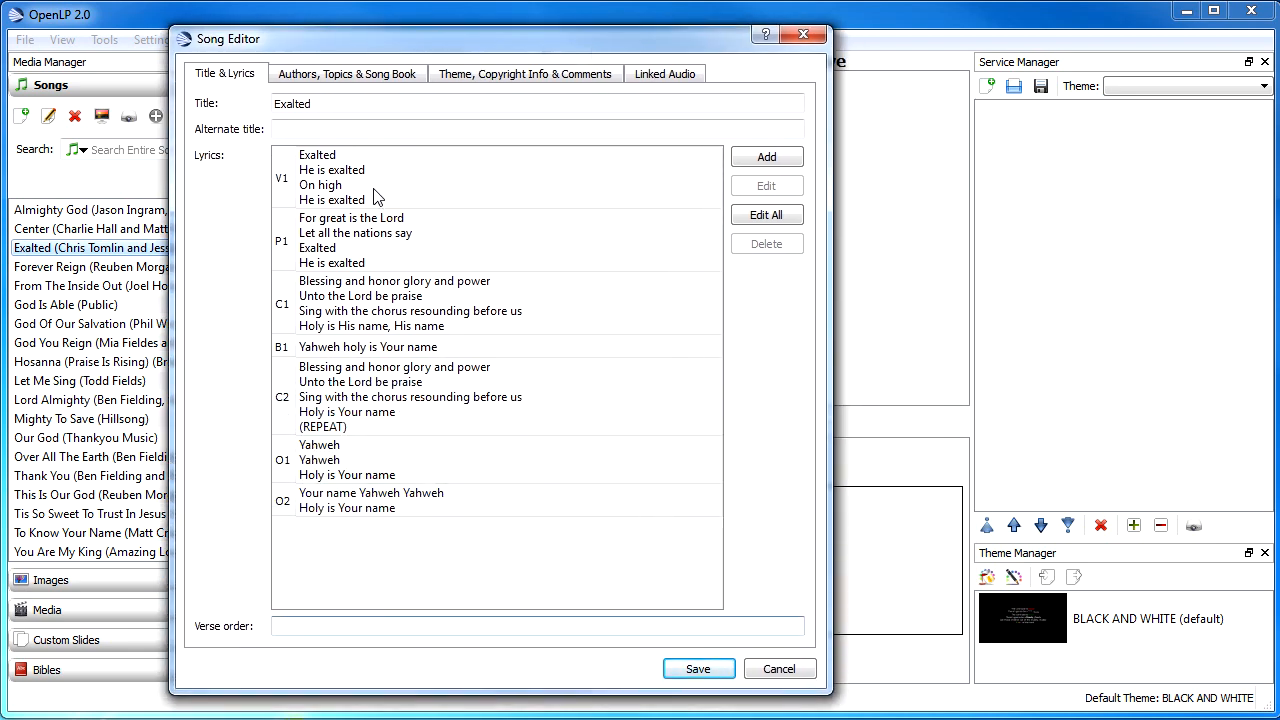
pyautogui.click(364, 625)
pyautogui.write('V1 P1 C1 V1 P1 C1 B1 C2')
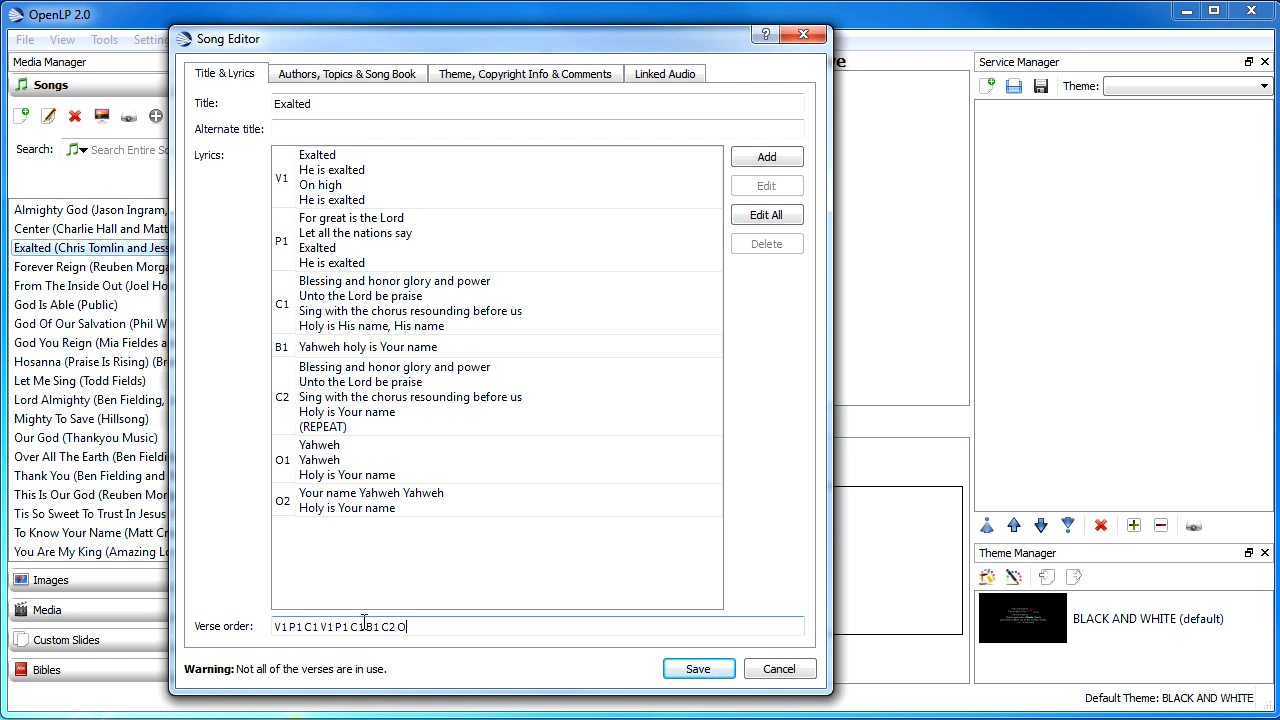
pyautogui.write('O2')
pyautogui.click(712, 670)
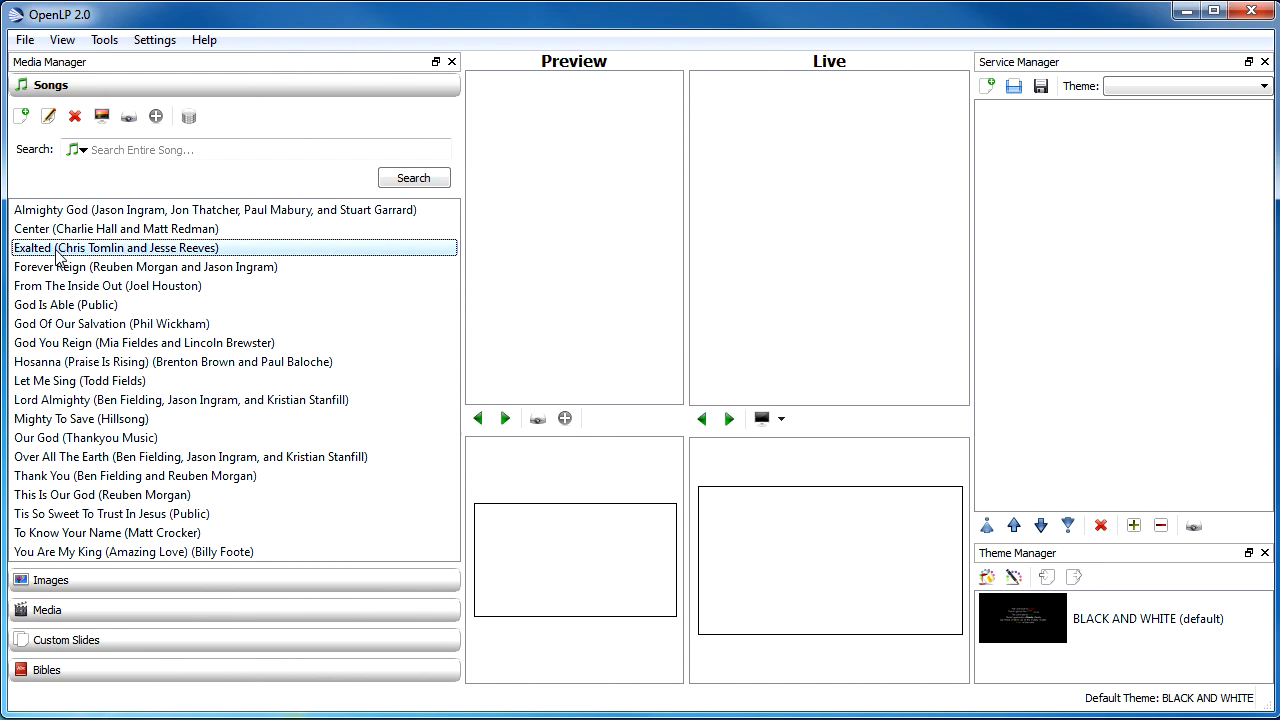
# Add Exalted to the service and send it live to check its verse sequence
pyautogui.moveTo(58, 250); pyautogui.dragTo(1078, 242)
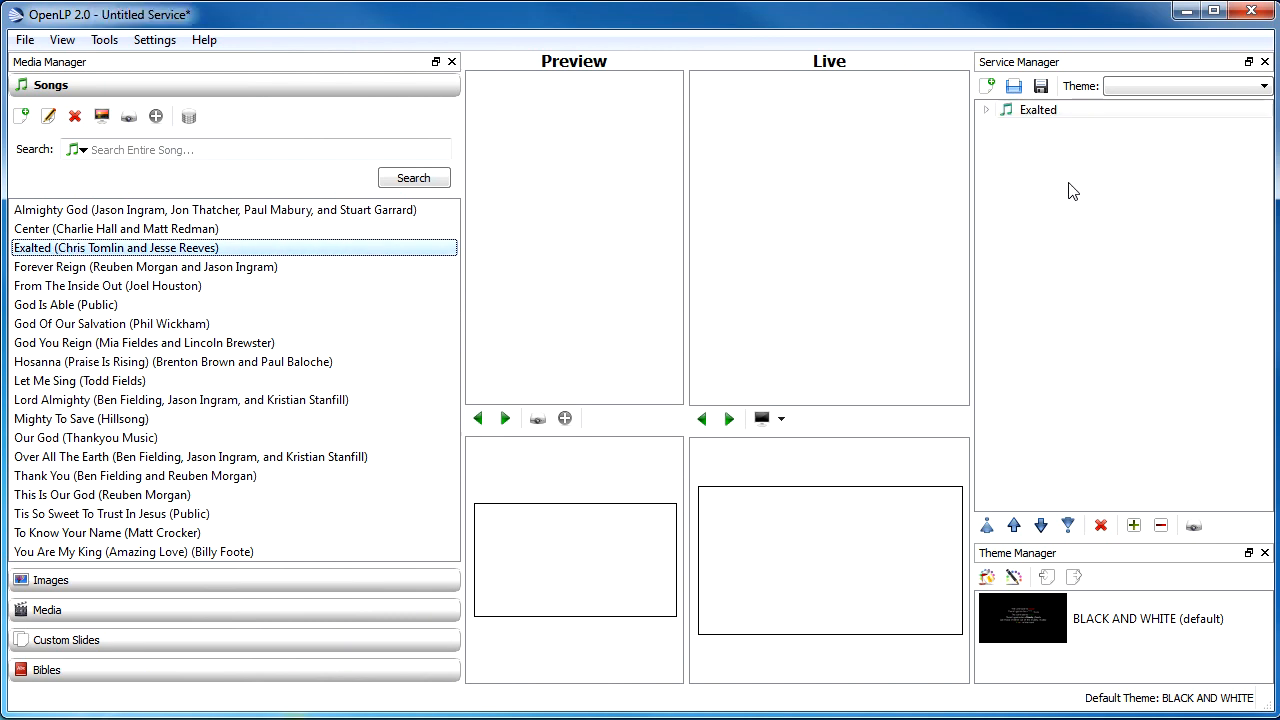
pyautogui.doubleClick(1030, 112)
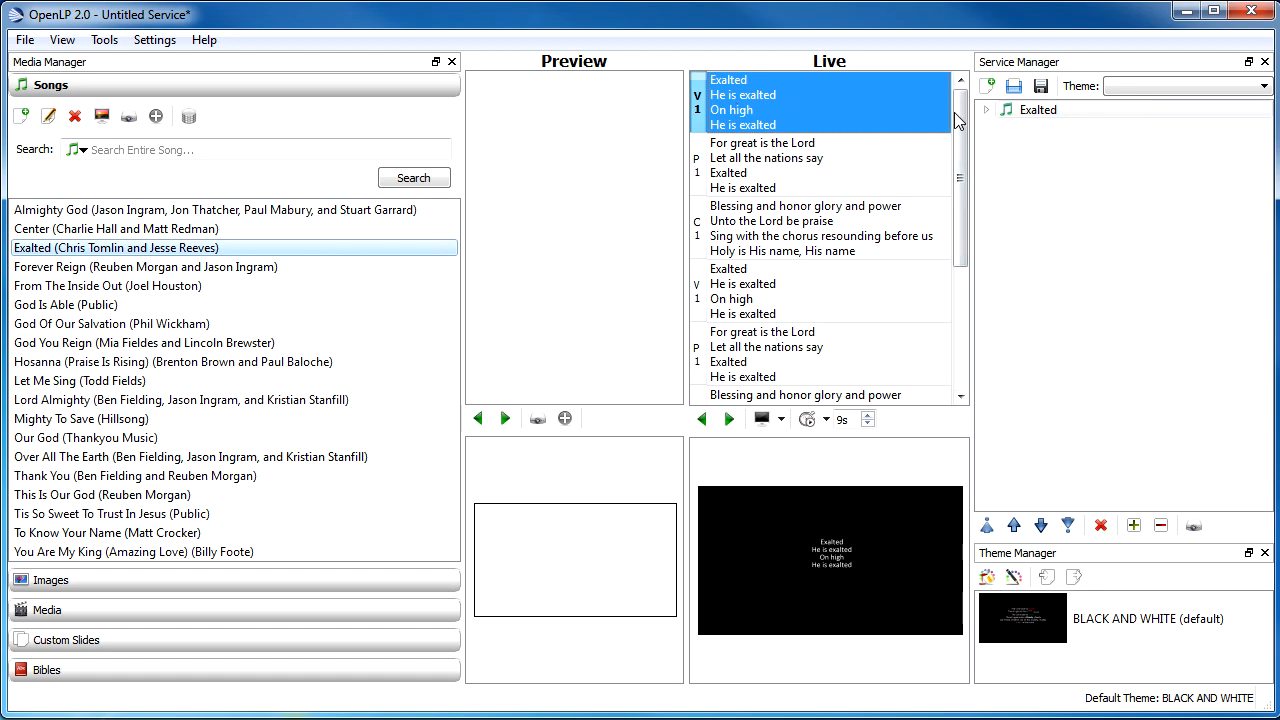
pyautogui.moveTo(957, 118); pyautogui.dragTo(968, 86)
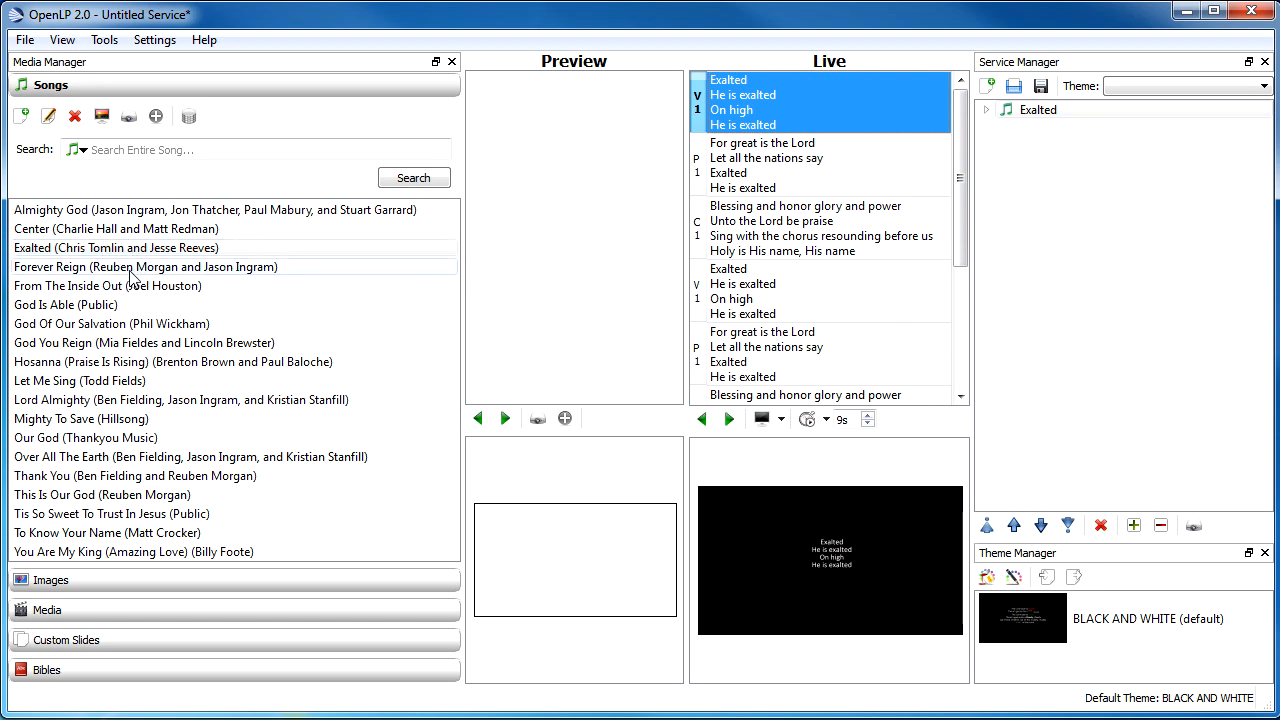
# Examine the lyrics and verse order of the song God Is Able in the song editor, leaving it without saving
pyautogui.click(120, 306)
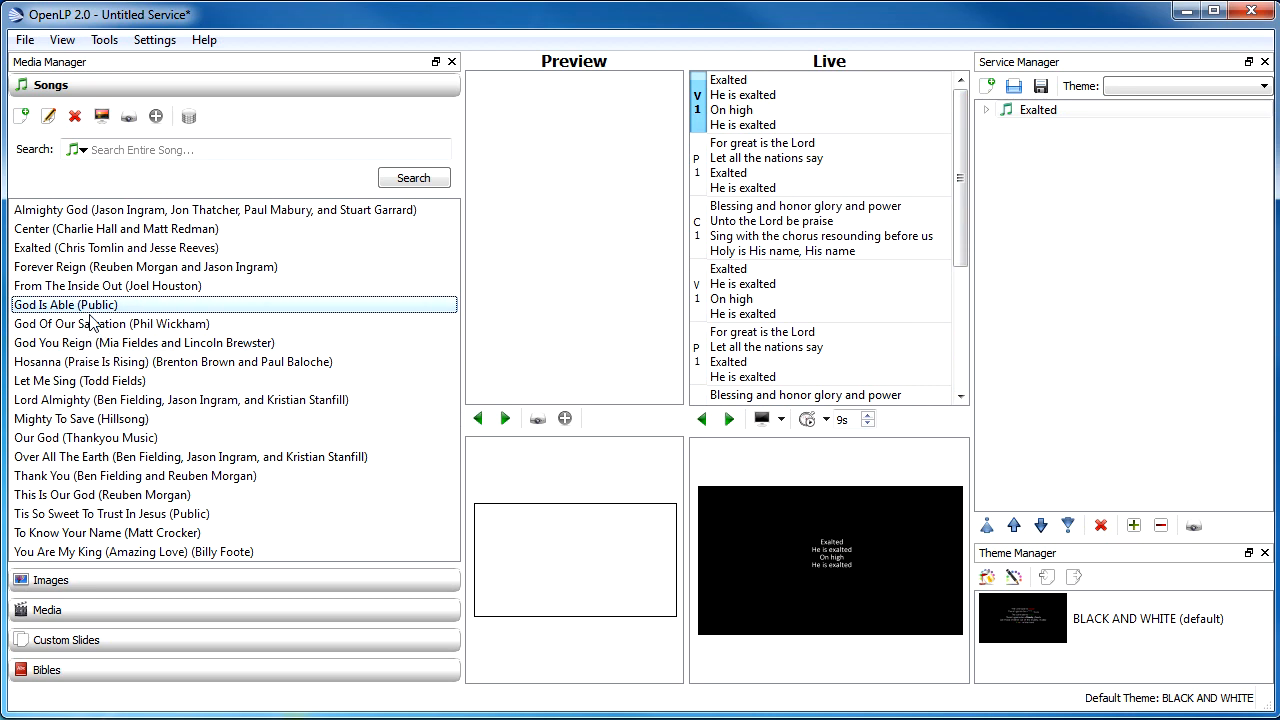
pyautogui.rightClick(90, 305)
pyautogui.click(109, 314)
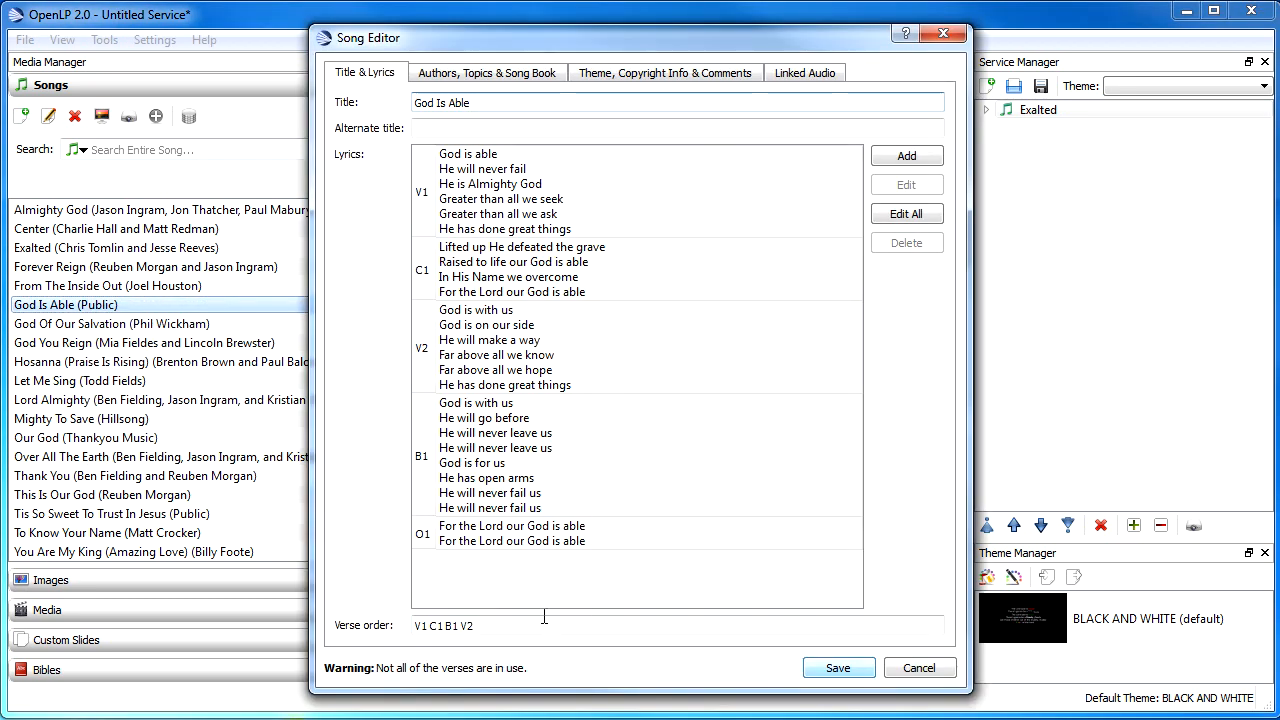
pyautogui.click(919, 668)
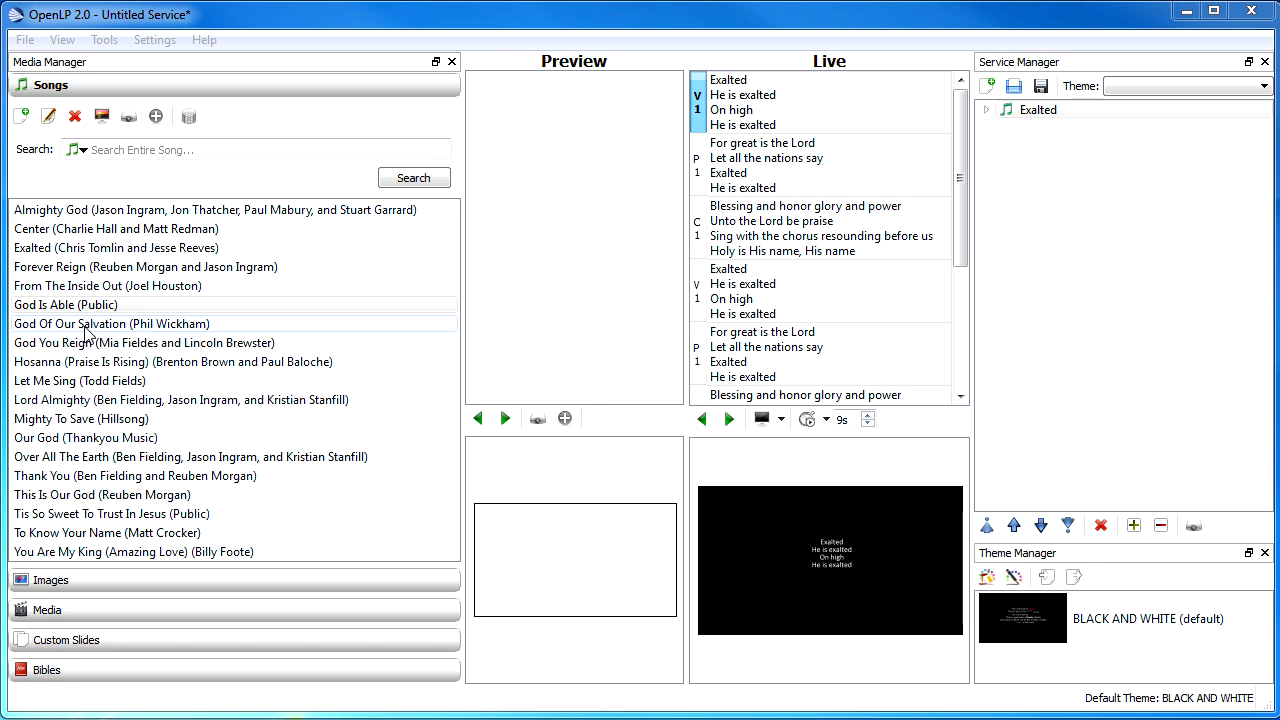
# Clone the song Exalted in the song library
pyautogui.click(96, 250)
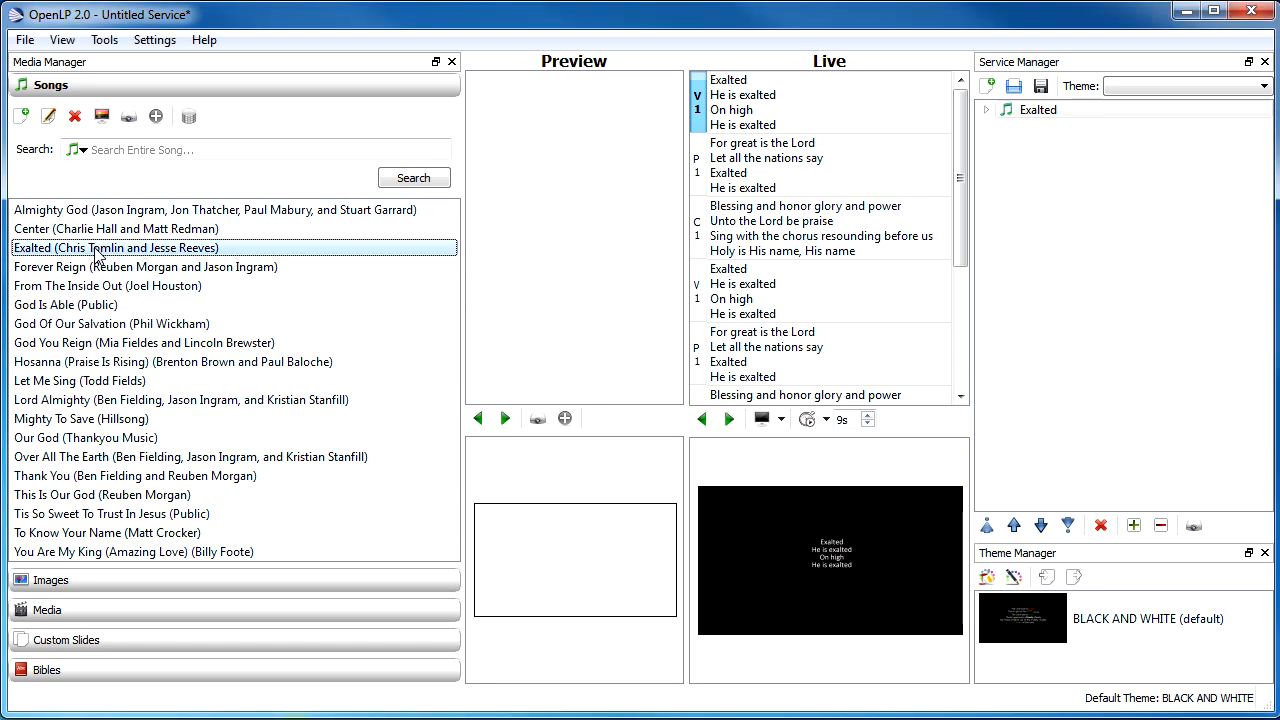
pyautogui.rightClick(96, 255)
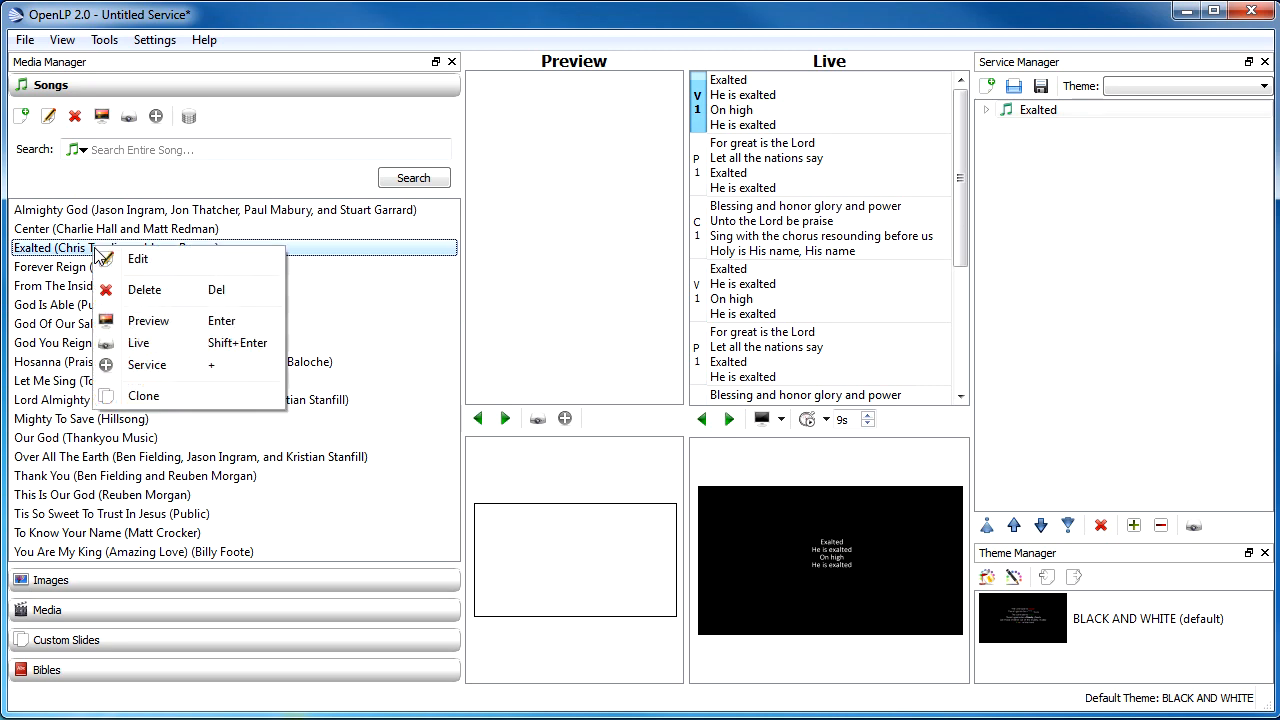
pyautogui.click(143, 396)
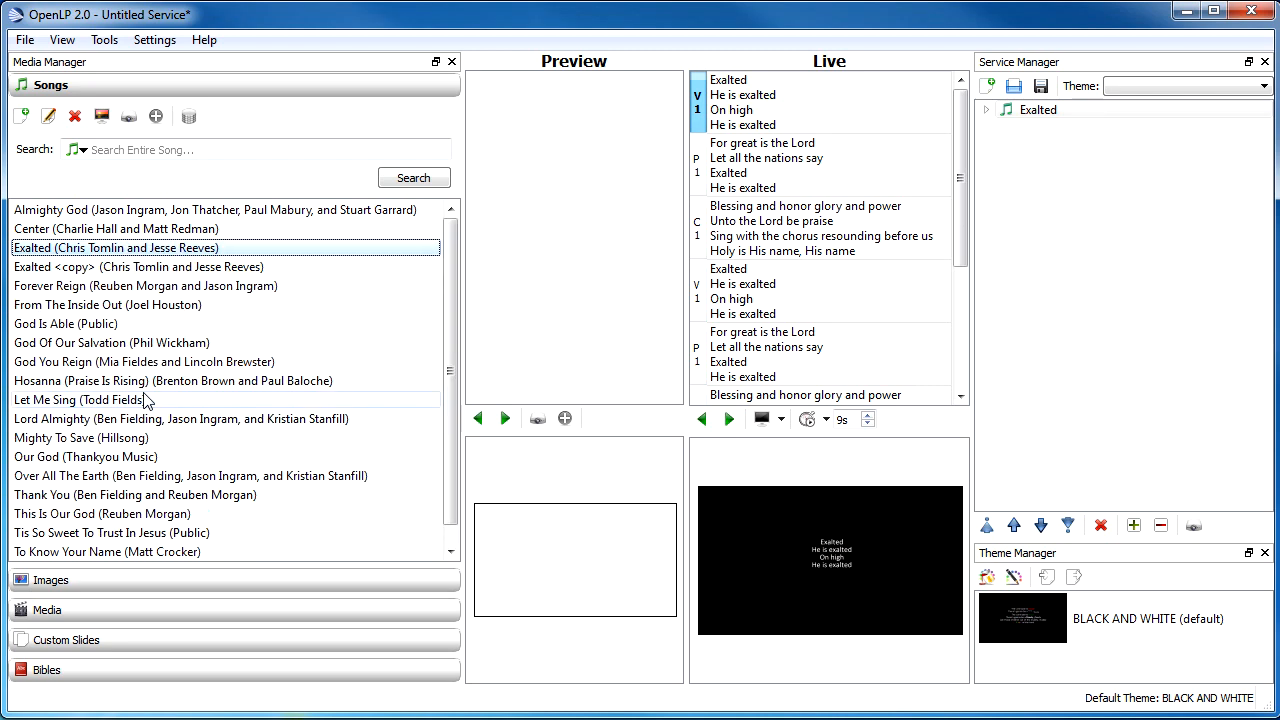
pyautogui.click(40, 249)
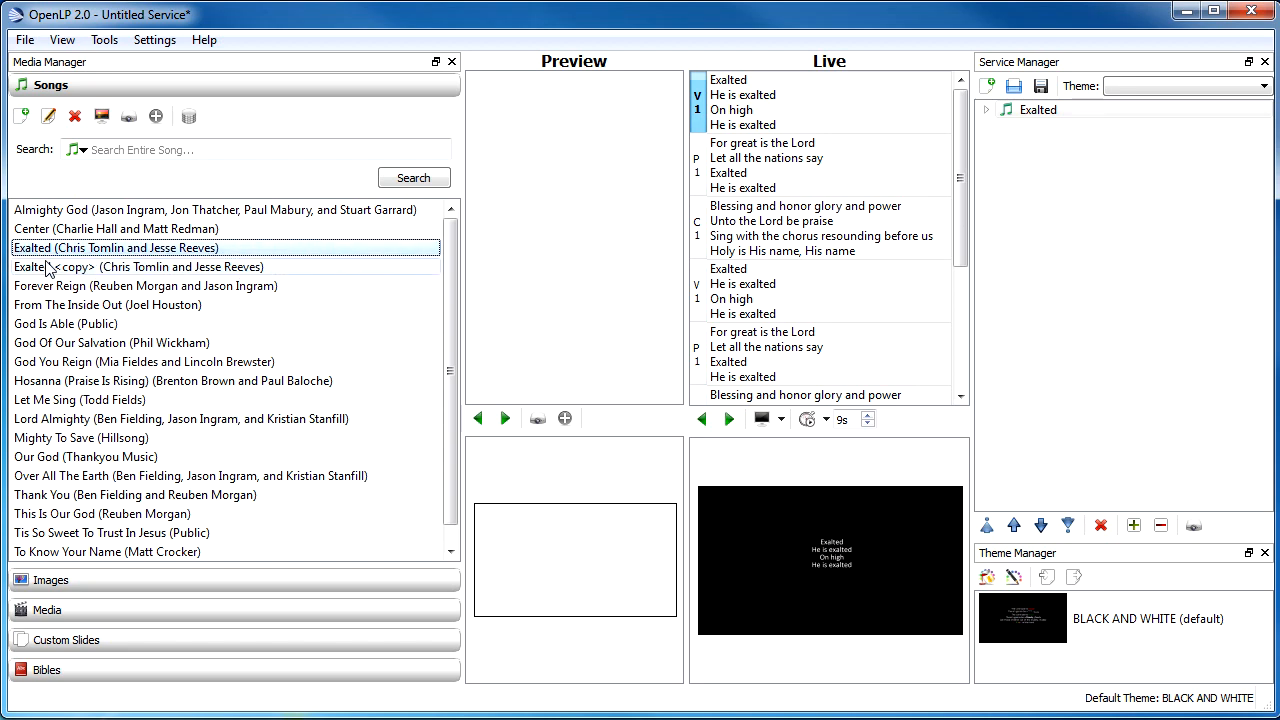
# Edit the copy of Exalted, replacing "<copy>" in its title with the person's name in parentheses
pyautogui.click(47, 268)
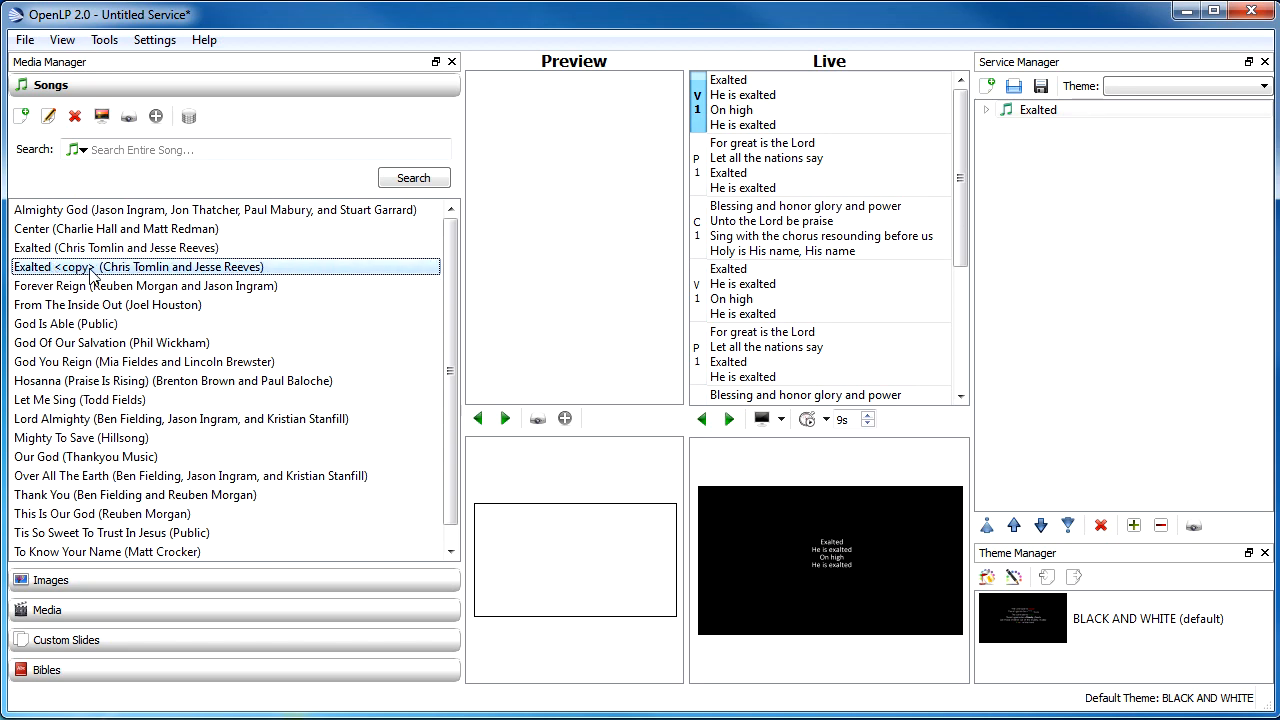
pyautogui.rightClick(88, 268)
pyautogui.click(133, 281)
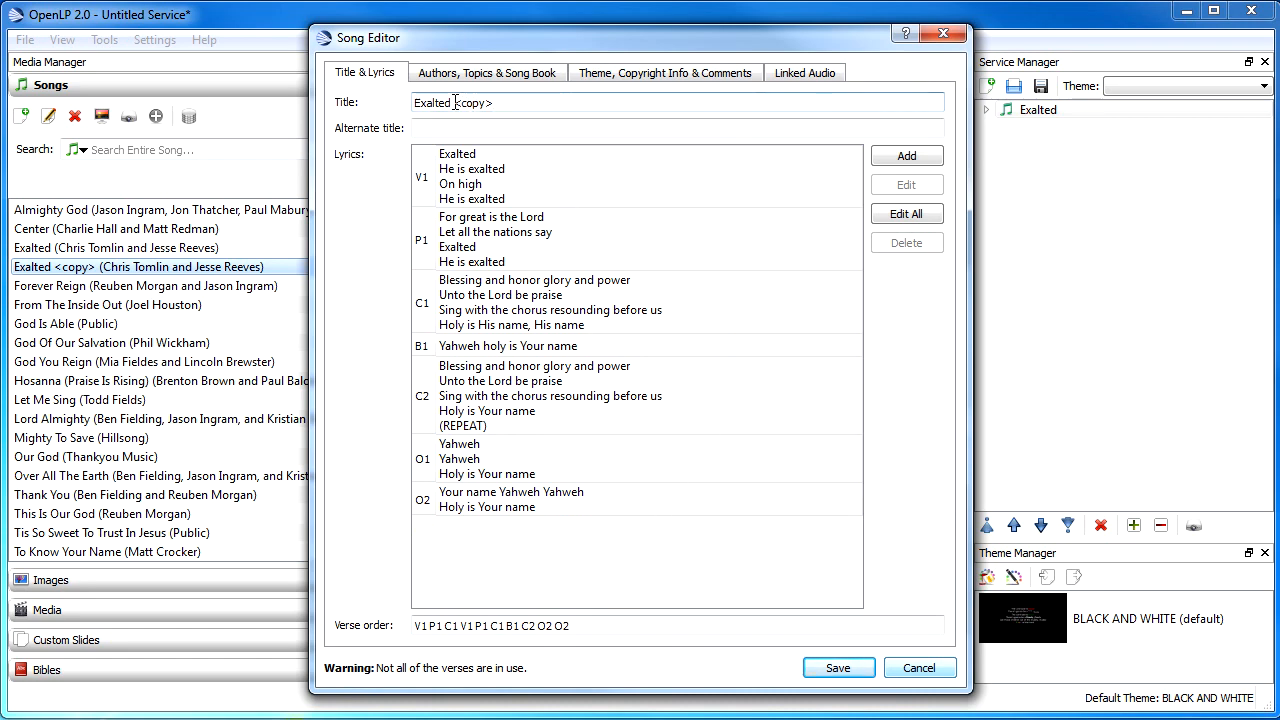
pyautogui.moveTo(455, 103); pyautogui.dragTo(505, 101)
pyautogui.write('(ROGER)')
# Shorten the copy's verse order to V1 P1 C1 V1 C1 B1 C2 O2 and save the song
pyautogui.click(588, 627)
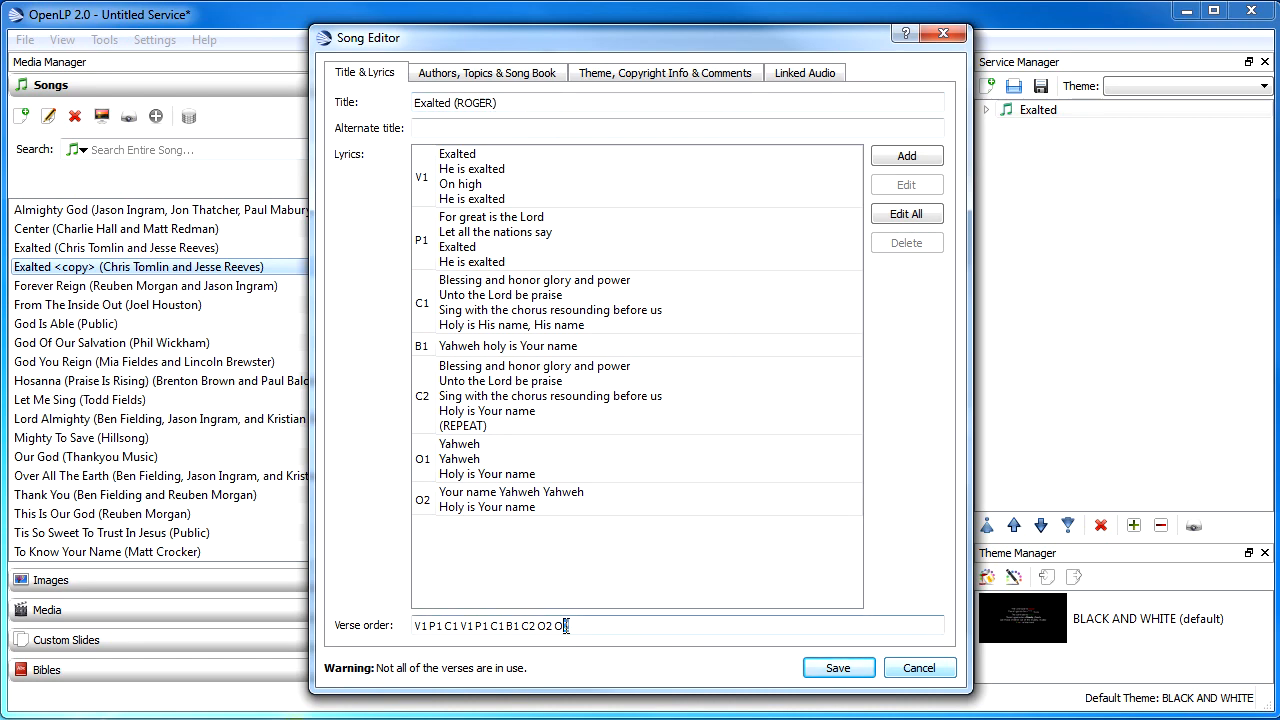
pyautogui.moveTo(567, 626); pyautogui.dragTo(557, 626)
pyautogui.press('BackSpace')
pyautogui.click(838, 667)
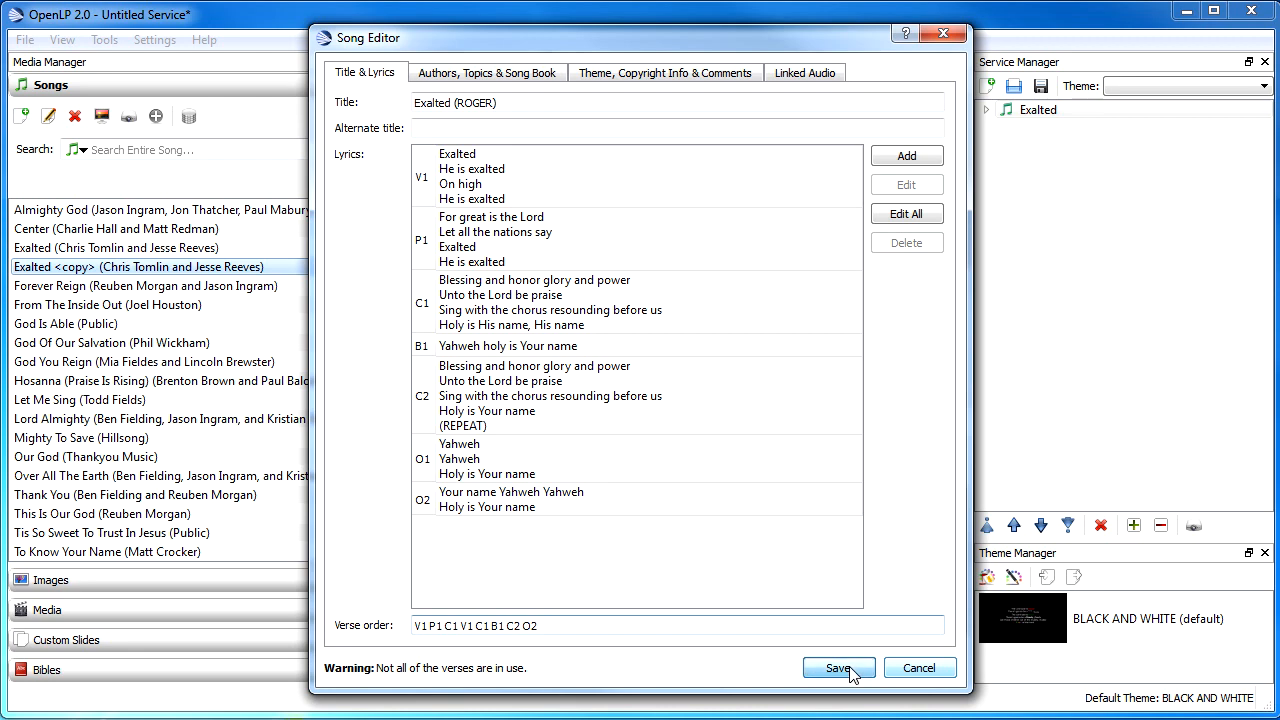
pyautogui.press('Up')
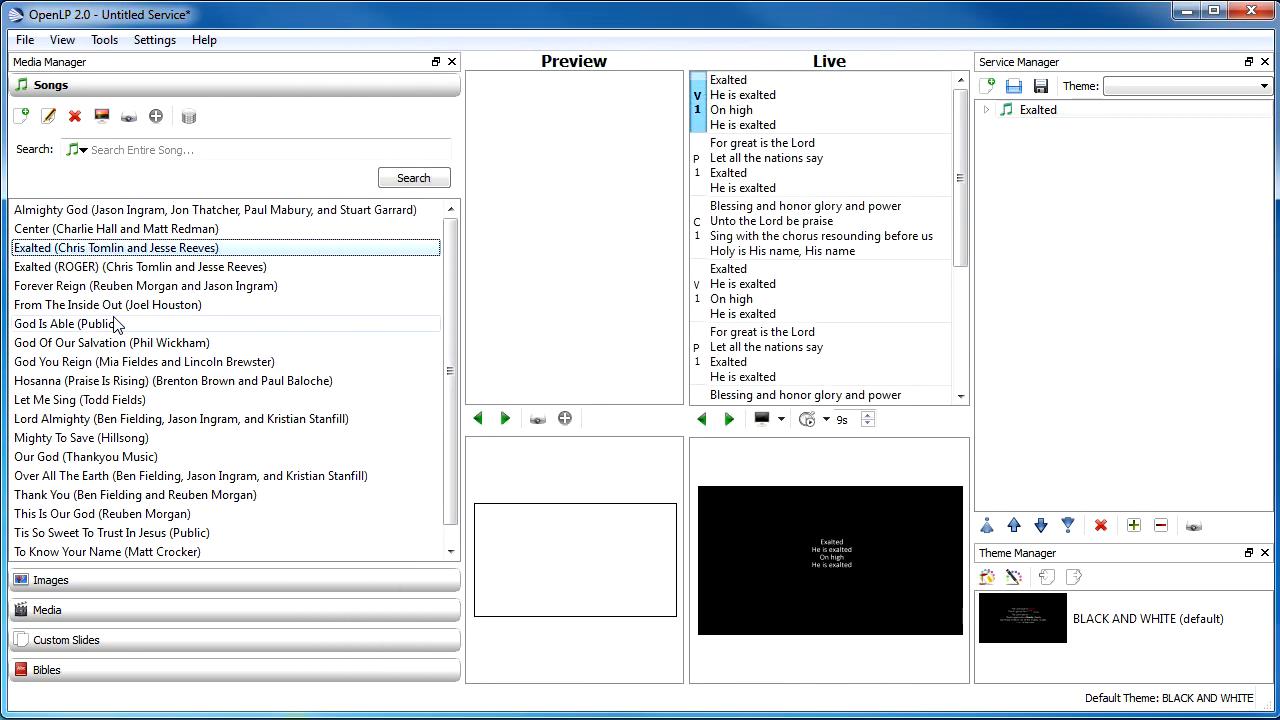
# Send the renamed copy of Exalted to the live display
pyautogui.click(106, 268)
pyautogui.press('Up')
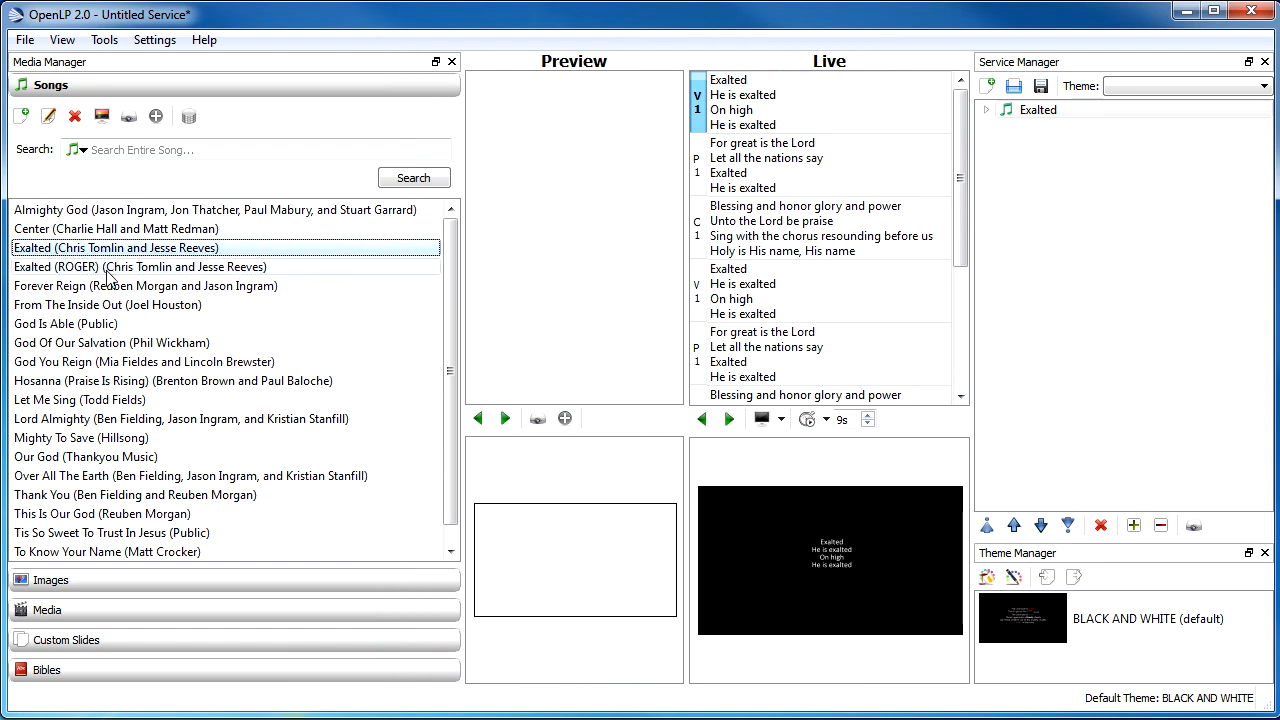
pyautogui.click(108, 270)
pyautogui.click(120, 251)
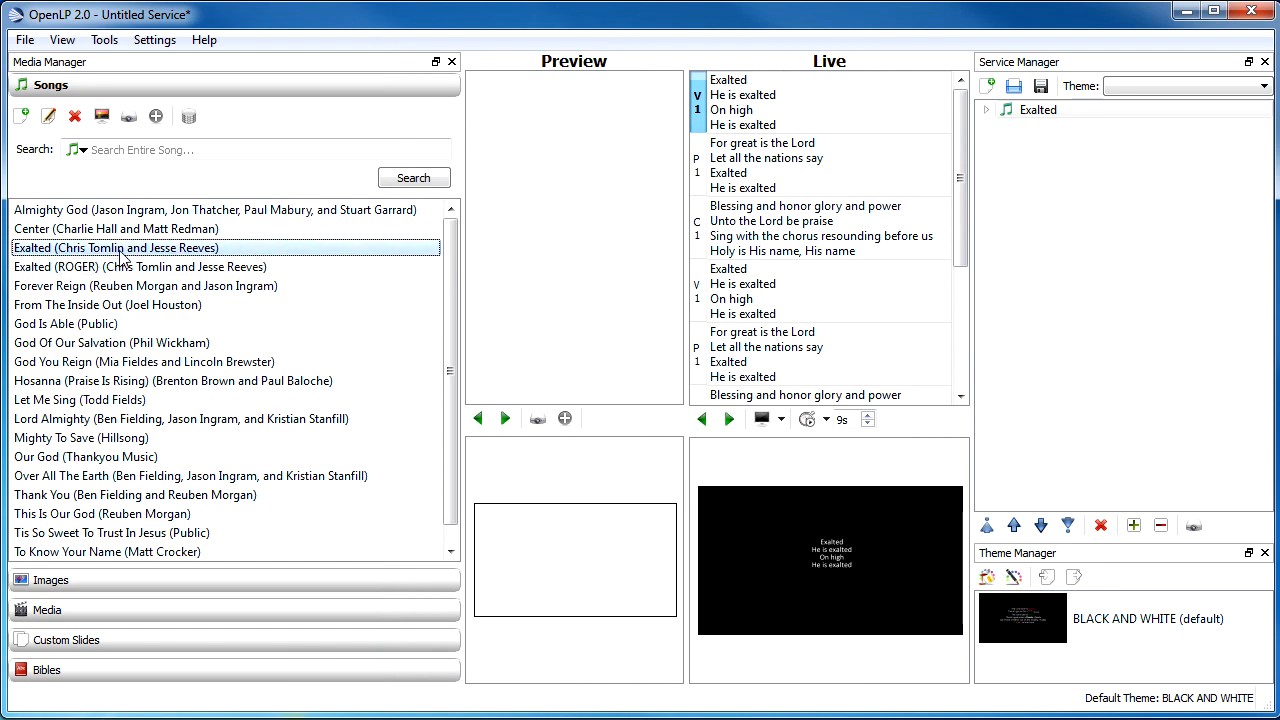
pyautogui.click(131, 271)
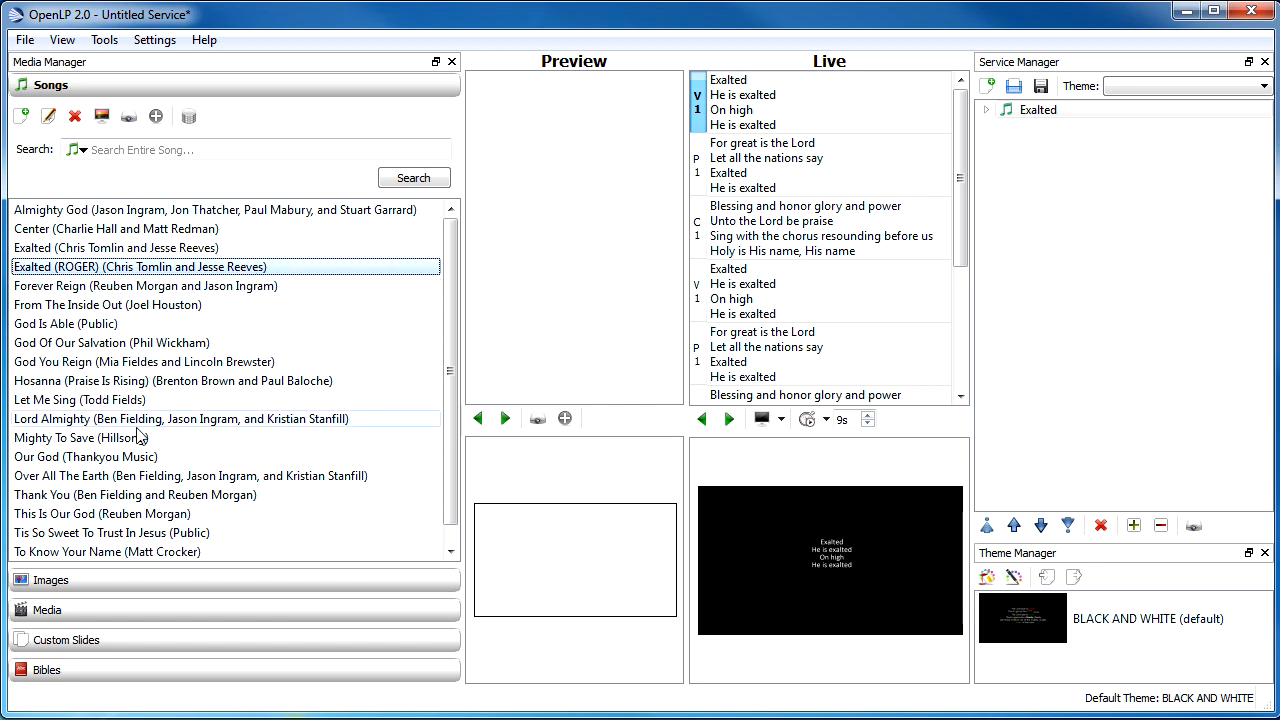
pyautogui.click(295, 718)
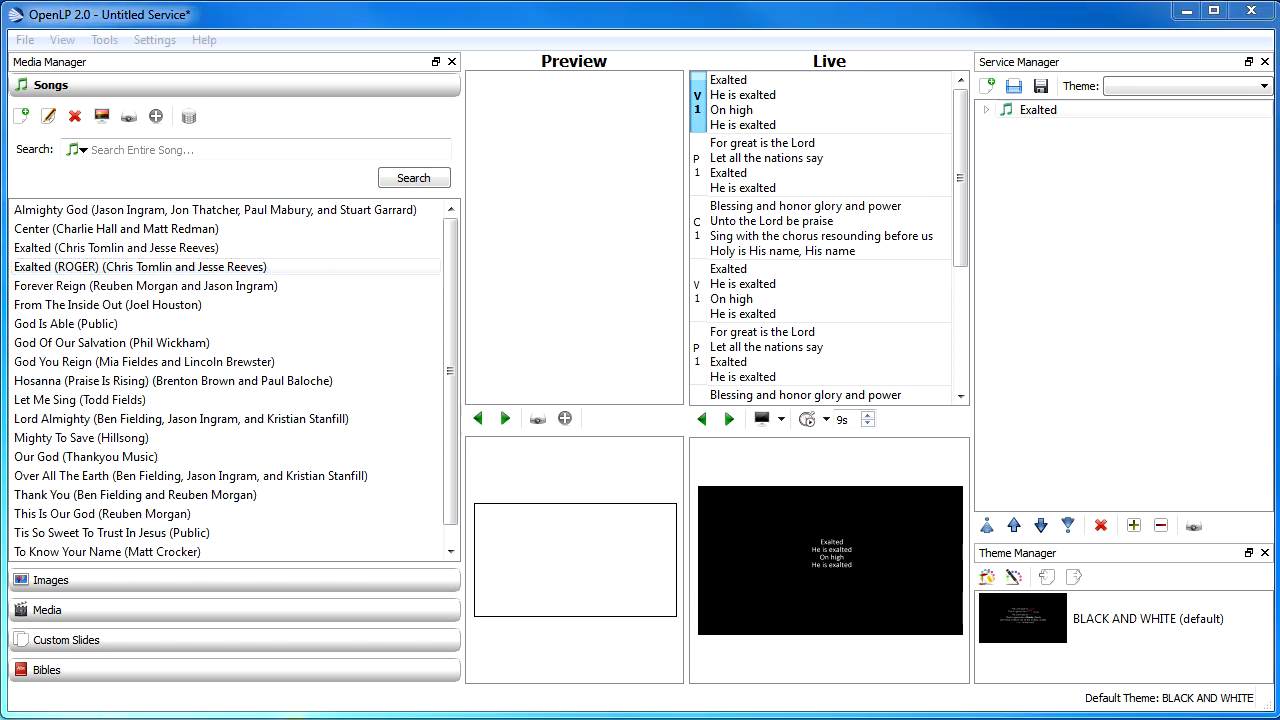
pyautogui.click(135, 270)
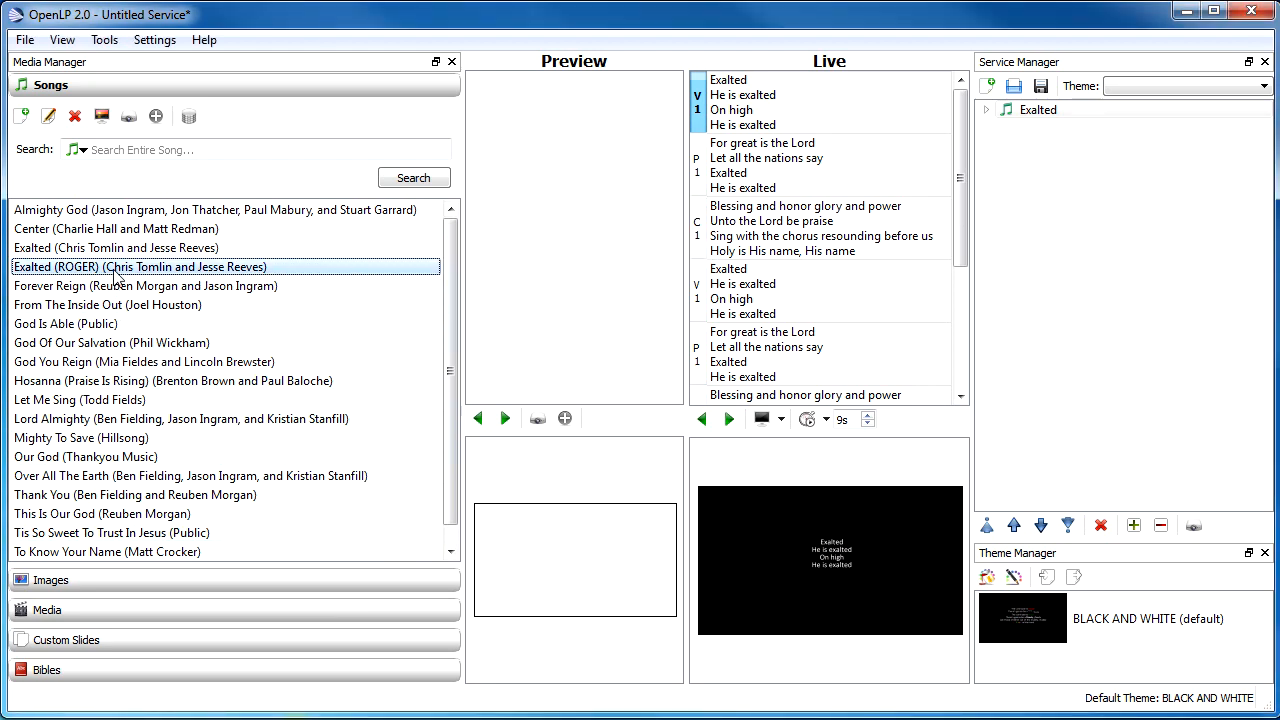
pyautogui.doubleClick(115, 267)
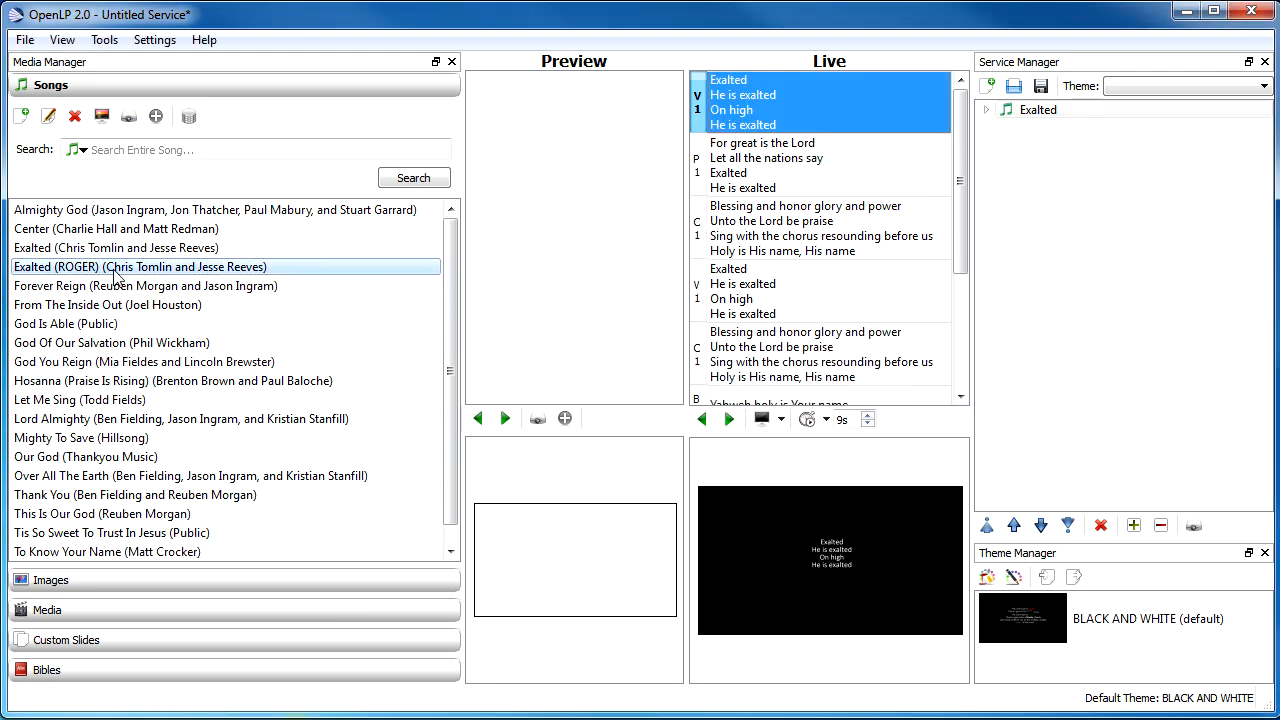
# In chorus C1 of the renamed Exalted copy, start a new line after "Sing with the chorus", capitalize "Resounding", and save the verse
pyautogui.rightClick(114, 272)
pyautogui.click(150, 281)
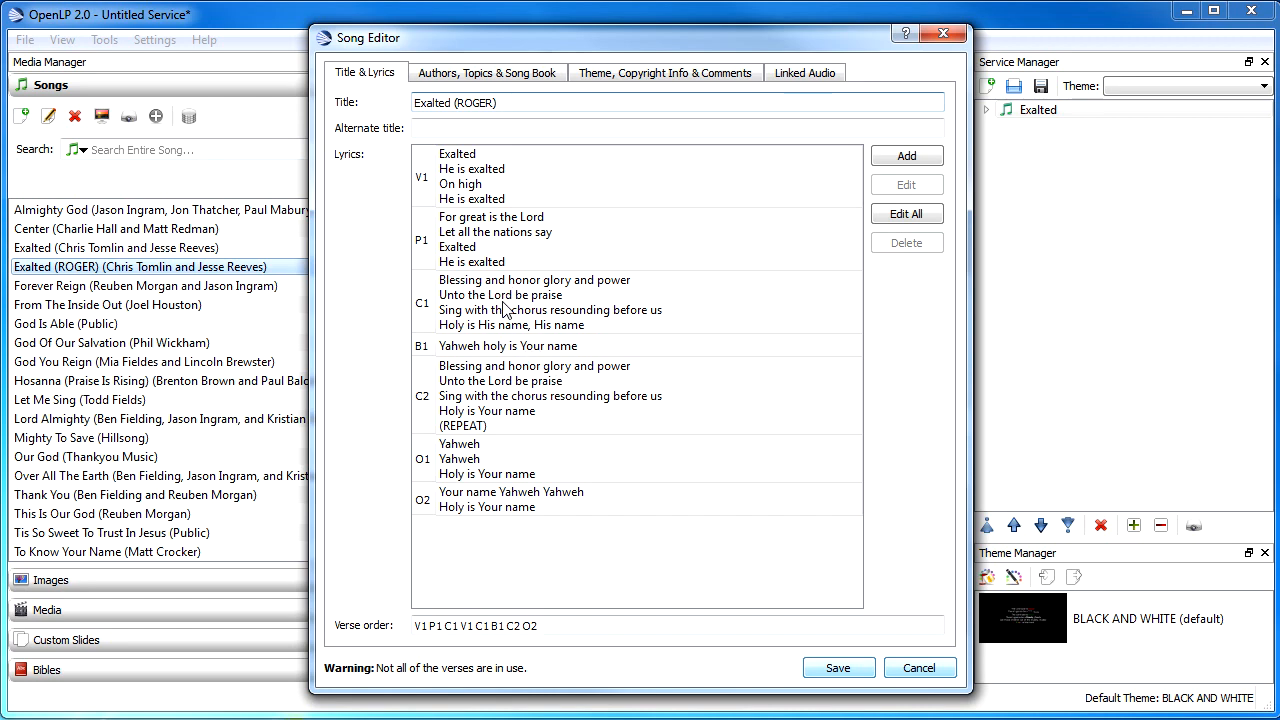
pyautogui.doubleClick(503, 309)
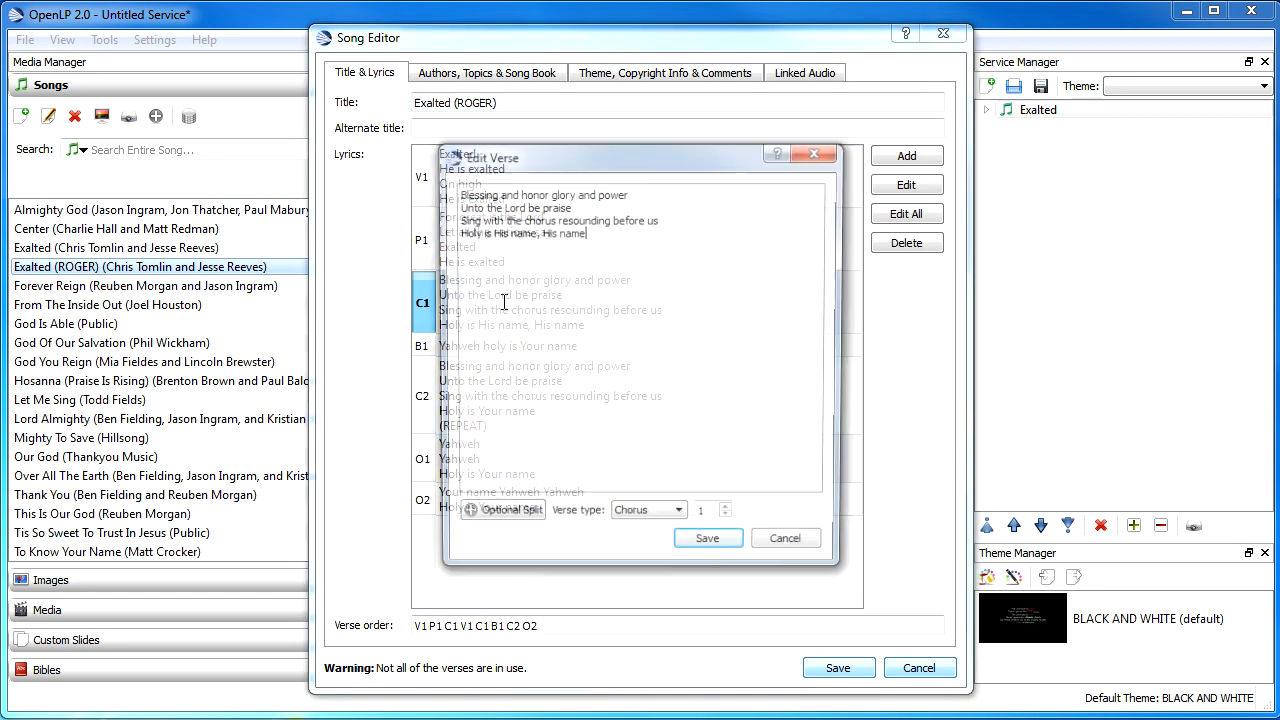
pyautogui.click(556, 219)
pyautogui.press('Return')
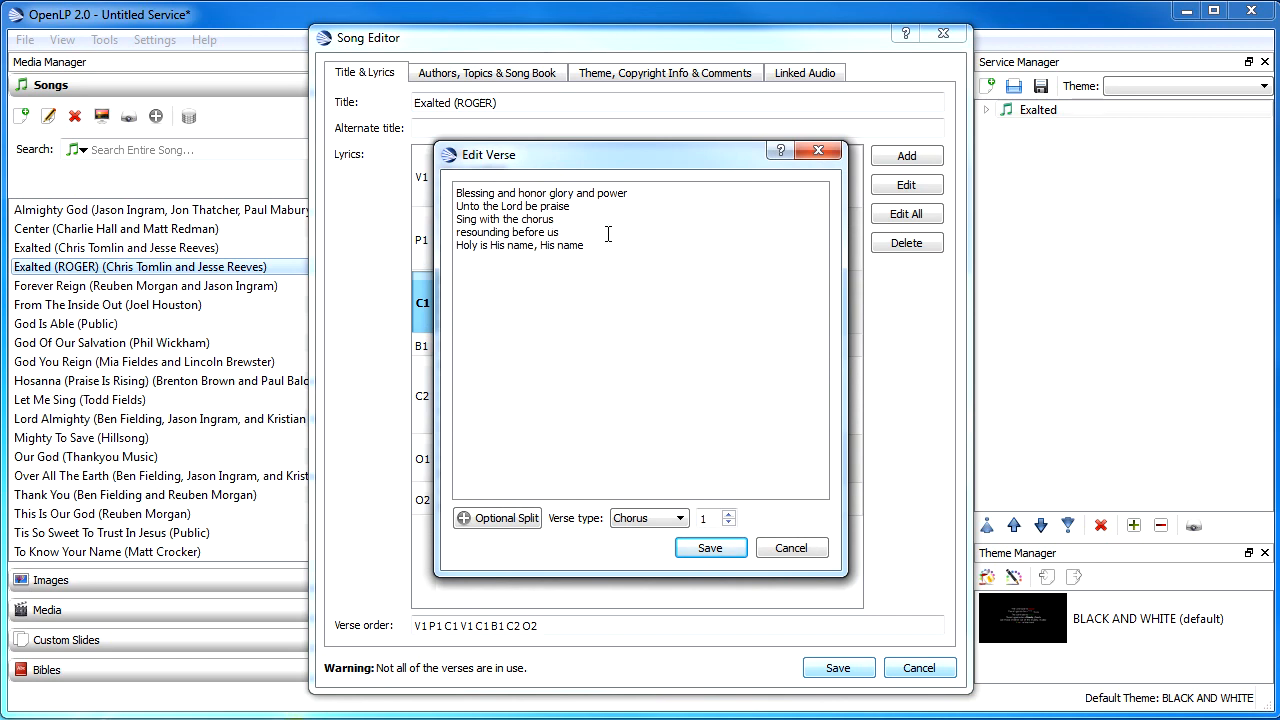
pyautogui.press('BackSpace')
pyautogui.write('r')
pyautogui.press('BackSpace')
pyautogui.write('R')
pyautogui.click(710, 550)
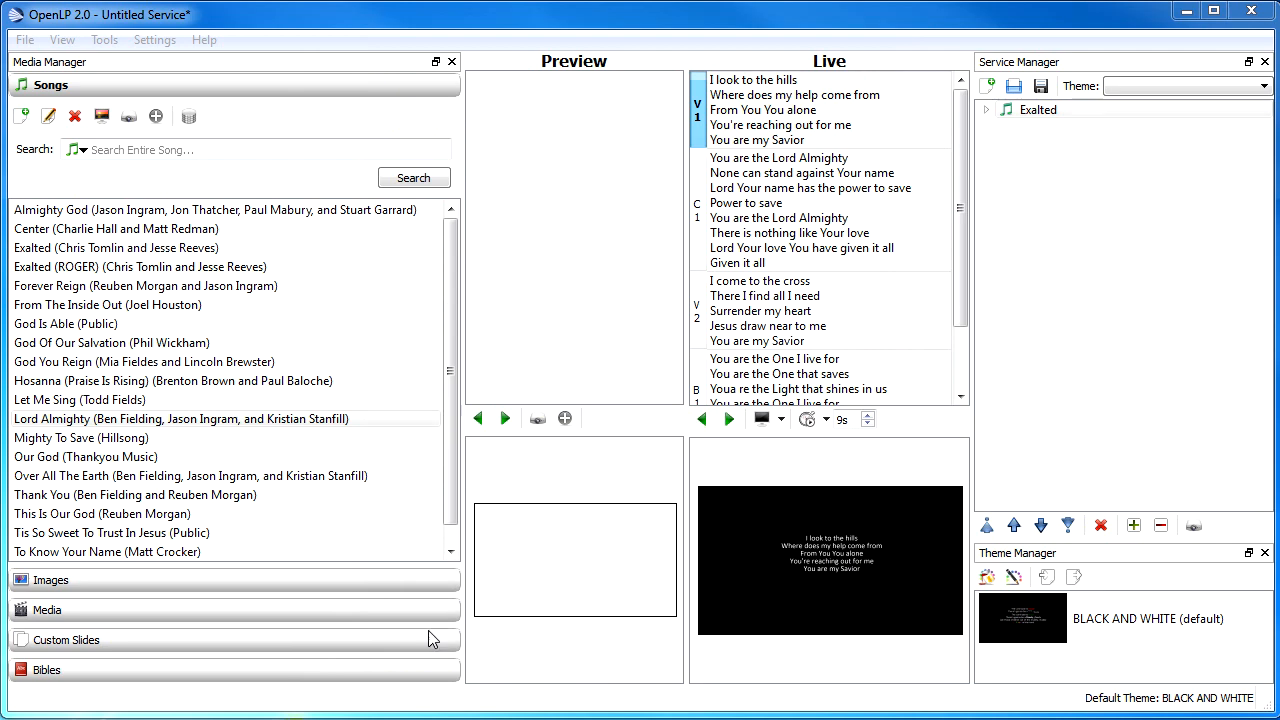
# Select the song Lord Almighty in the song library
pyautogui.click(80, 420)
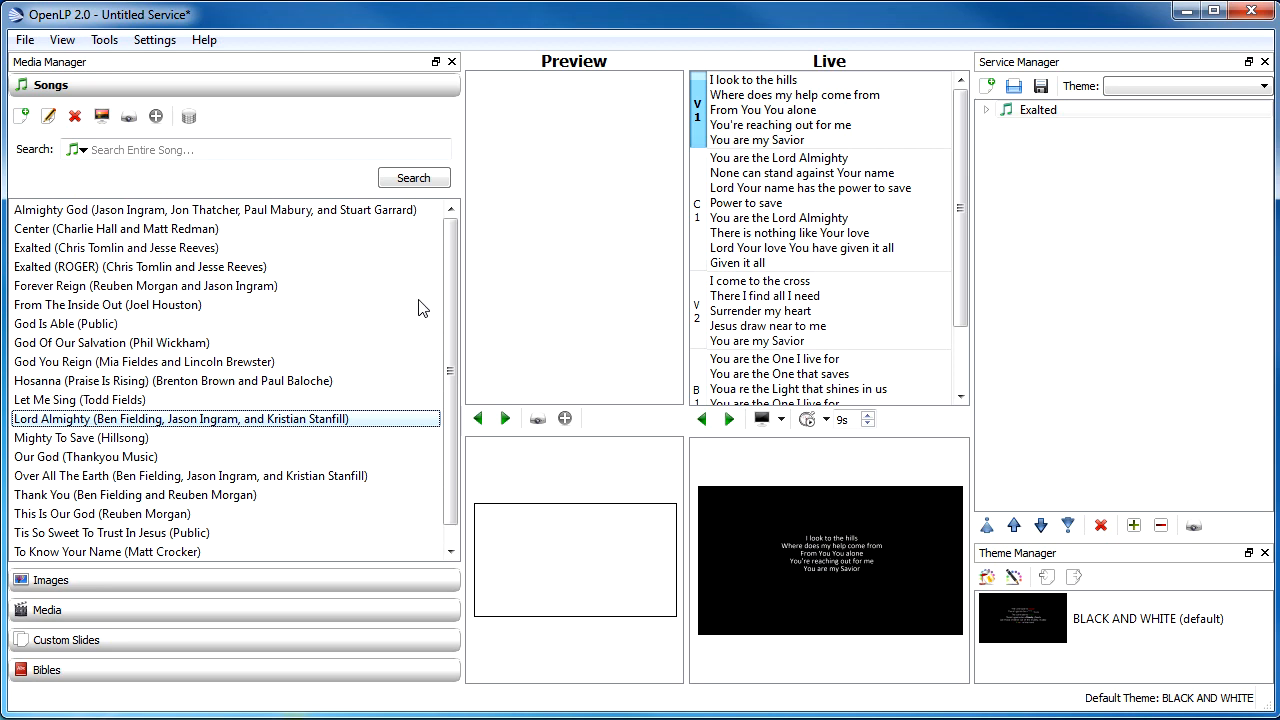
# In chorus C1 of Lord Almighty, cut the last four lines from the second "You are the Lord Almighty" through "Given it all" and save the verse
pyautogui.rightClick(108, 425)
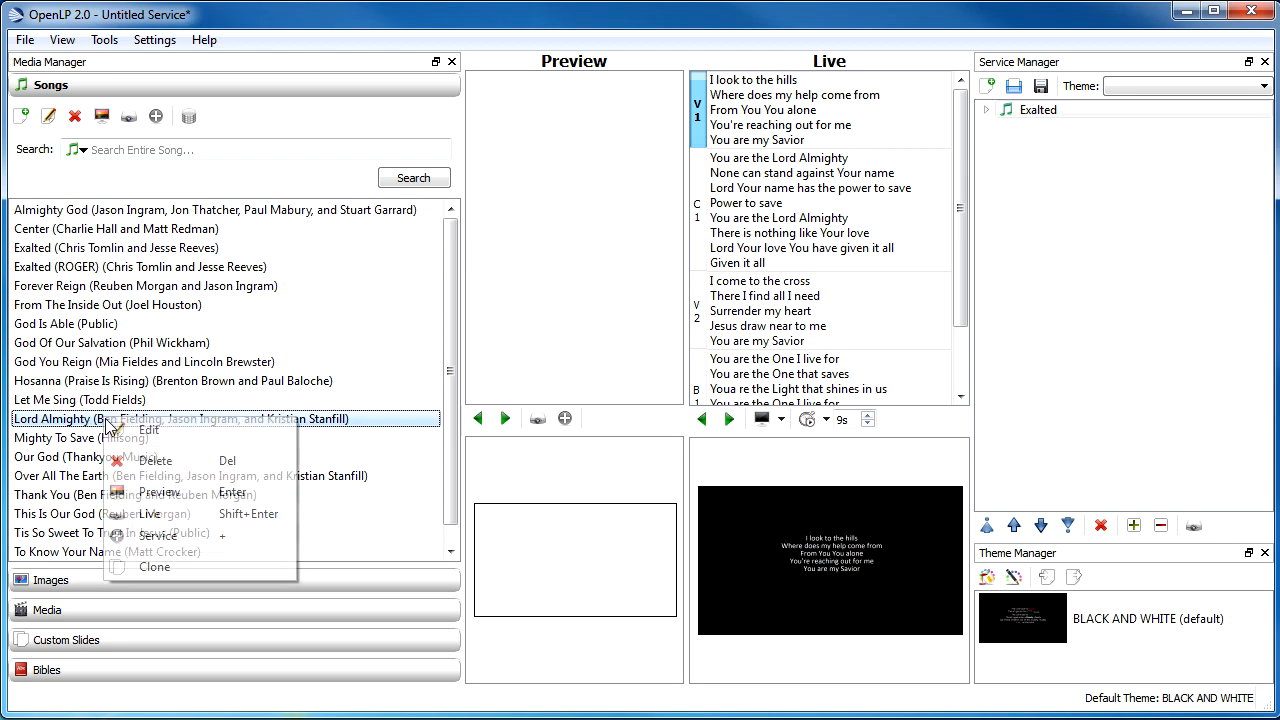
pyautogui.click(174, 430)
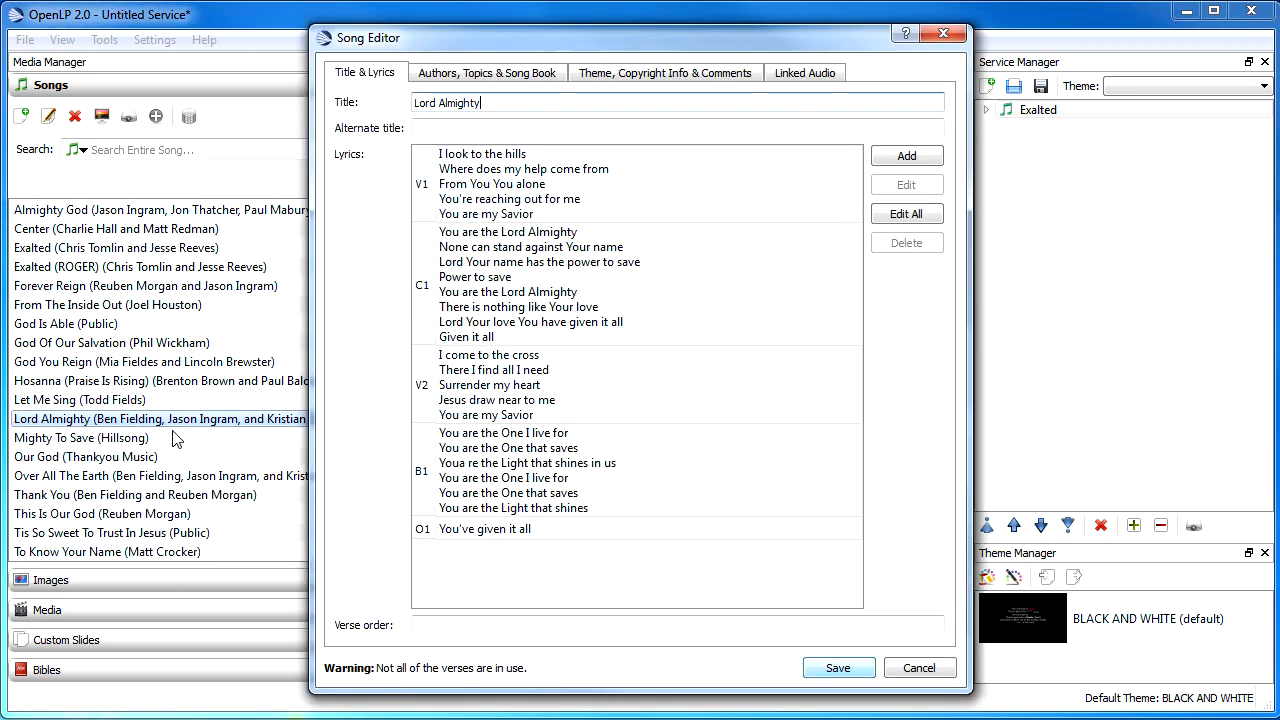
pyautogui.click(520, 318)
pyautogui.doubleClick(520, 318)
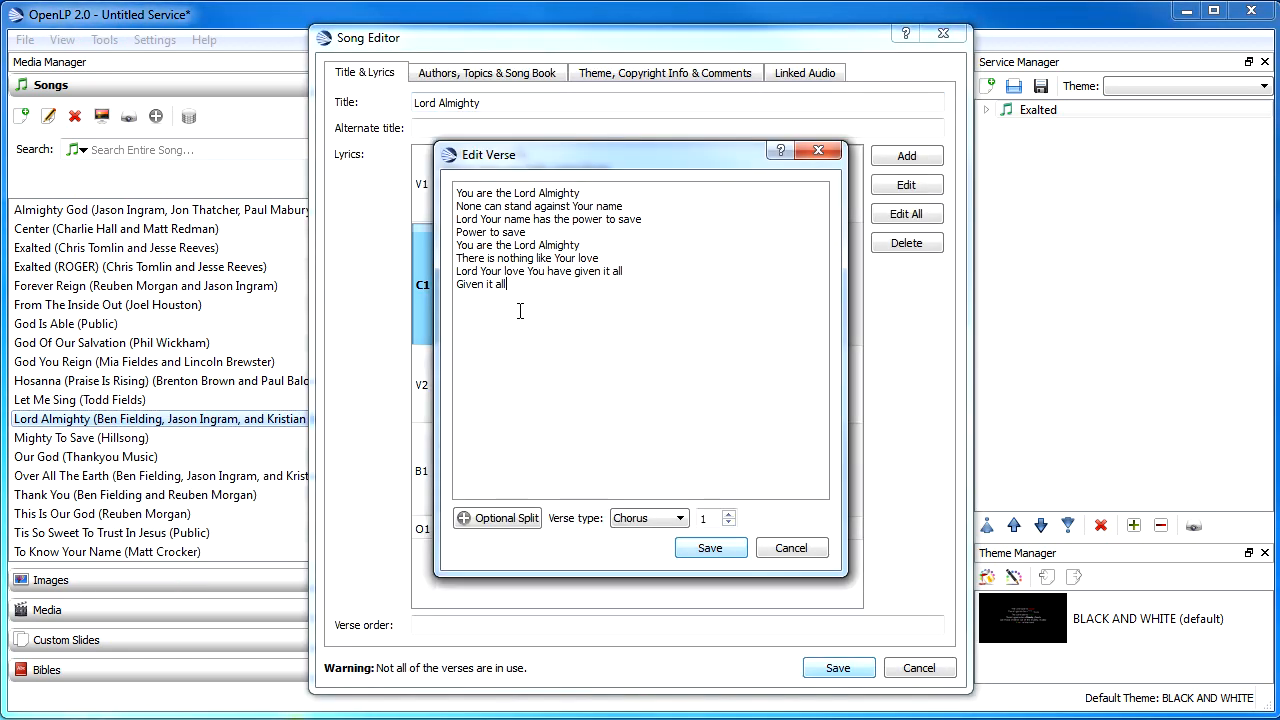
pyautogui.moveTo(517, 285); pyautogui.dragTo(446, 247)
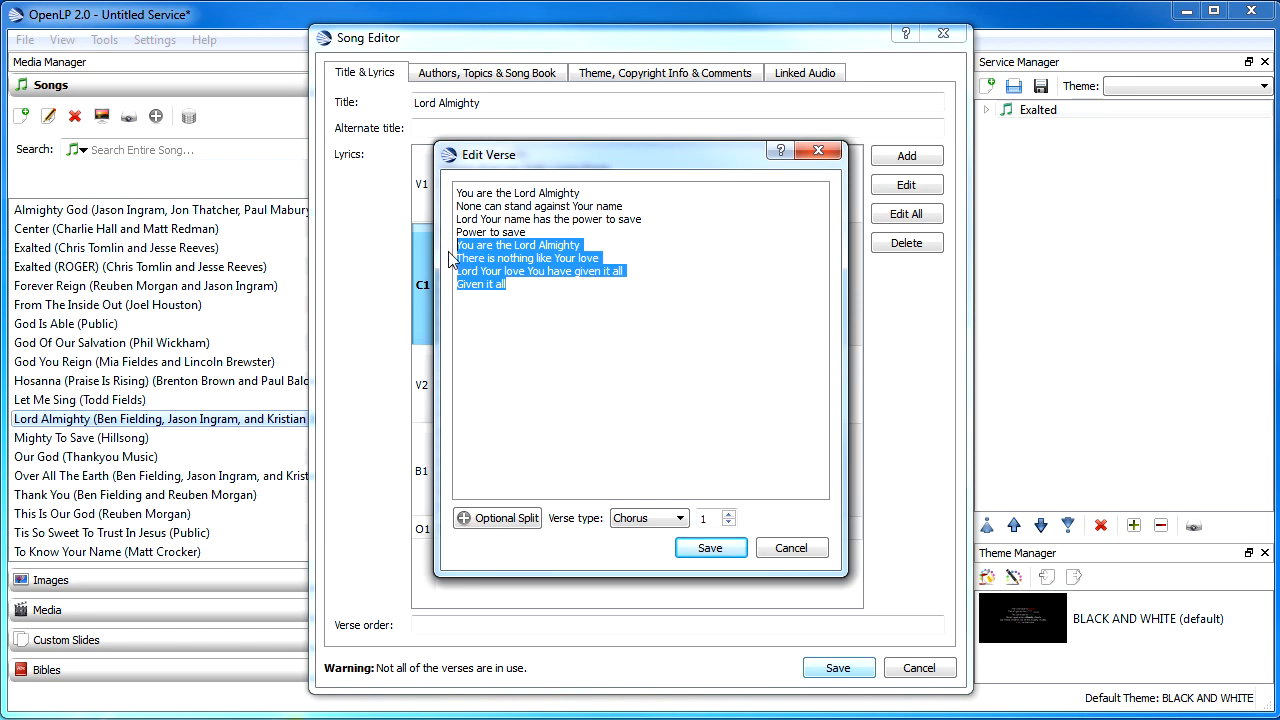
pyautogui.press('Delete')
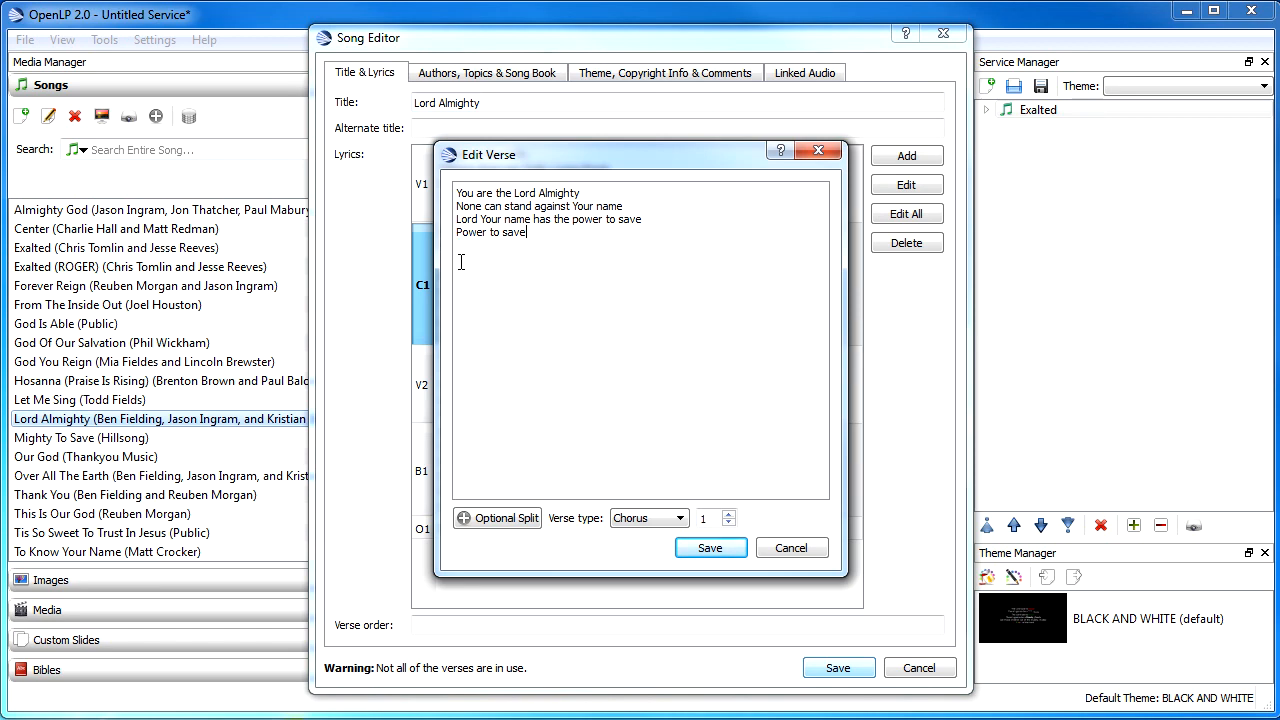
pyautogui.click(712, 550)
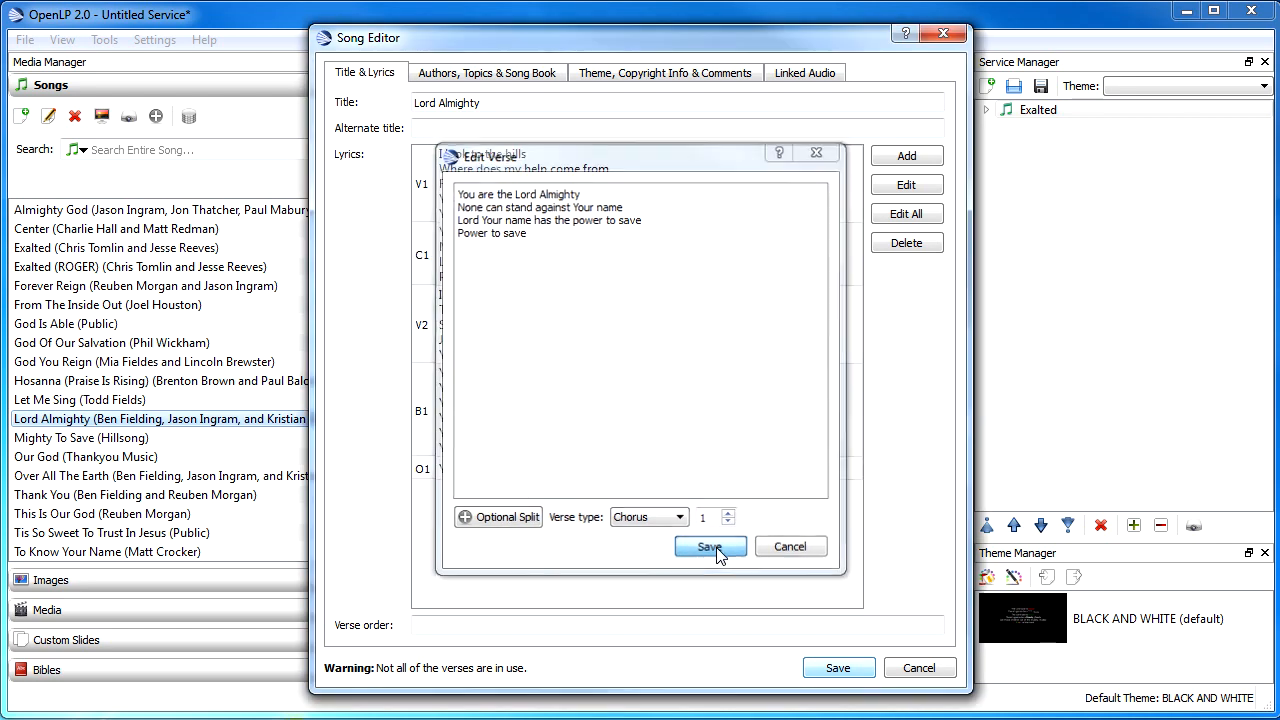
# Add a new Lord Almighty lyrics entry containing the four cut lines, set its type to Chorus 1, and save it
pyautogui.click(926, 164)
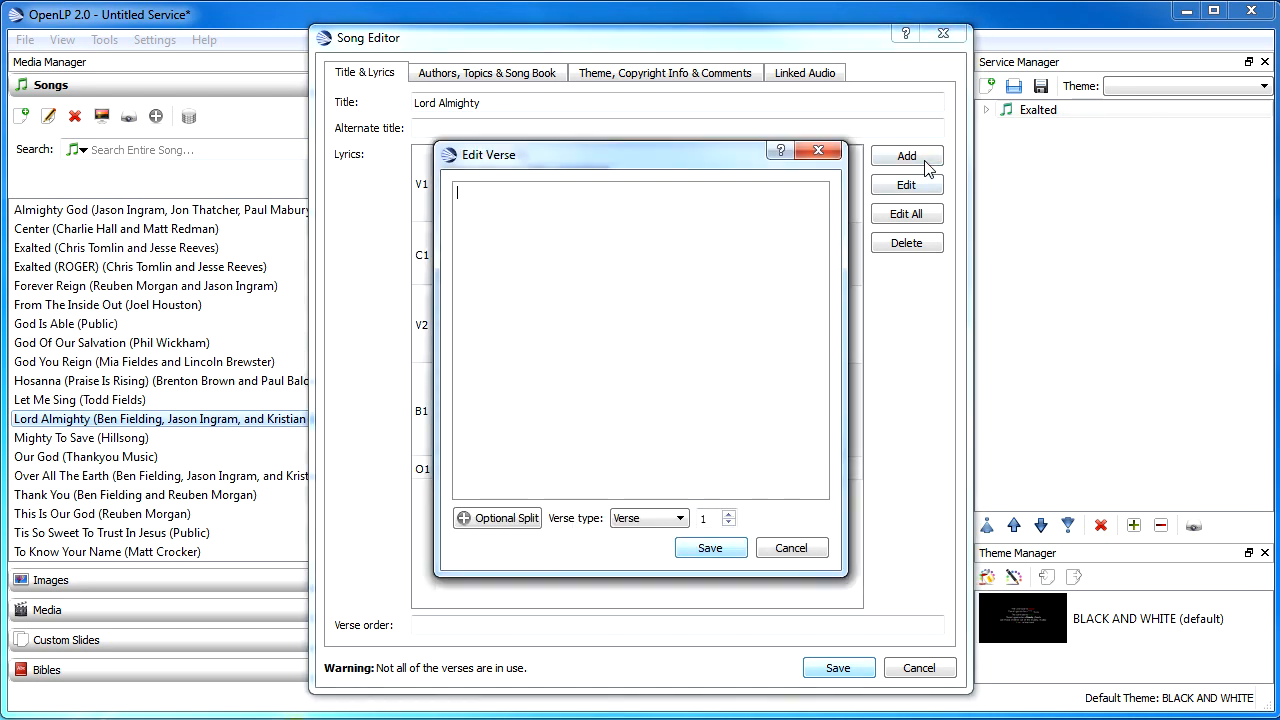
pyautogui.hotkey('ctrl', 'v')
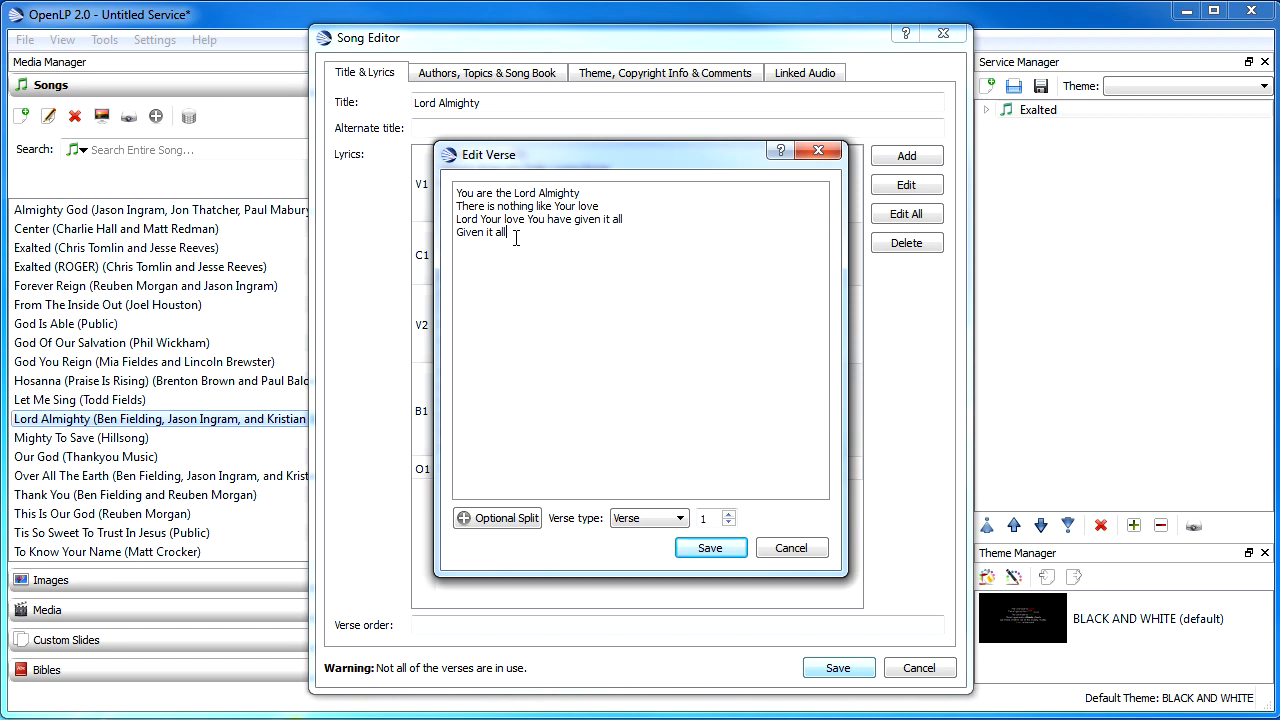
pyautogui.click(680, 518)
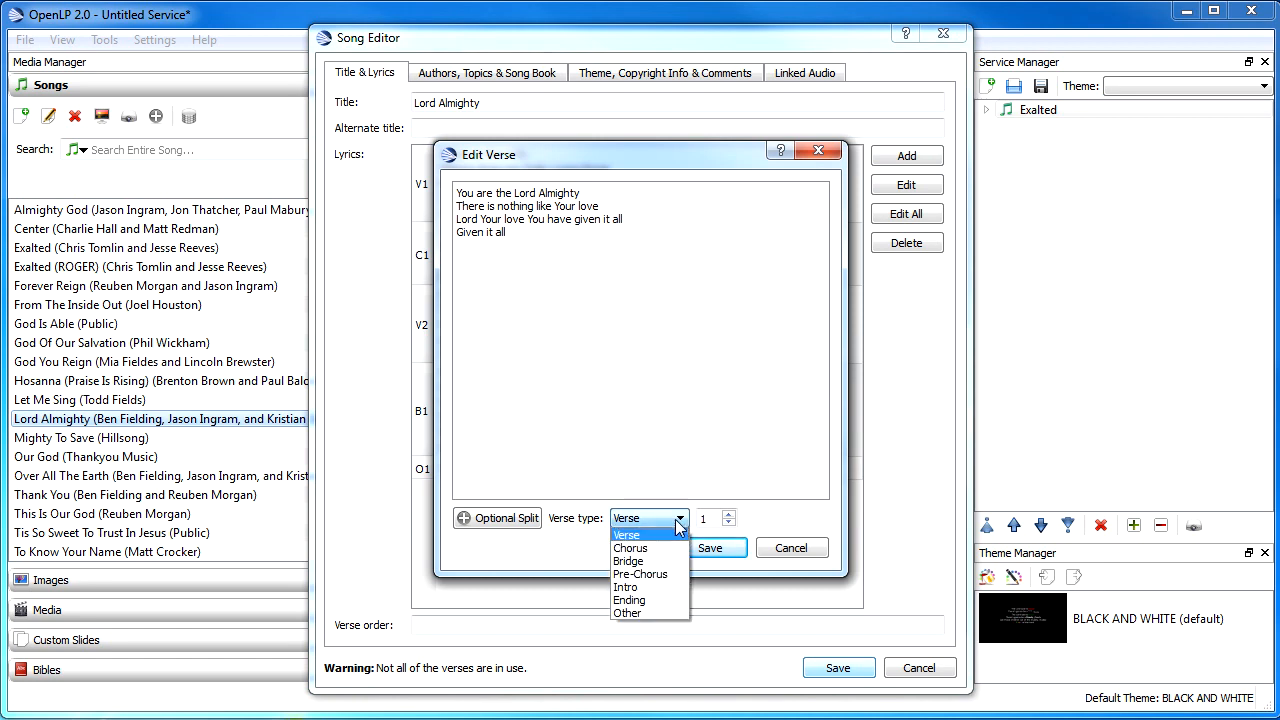
pyautogui.click(662, 549)
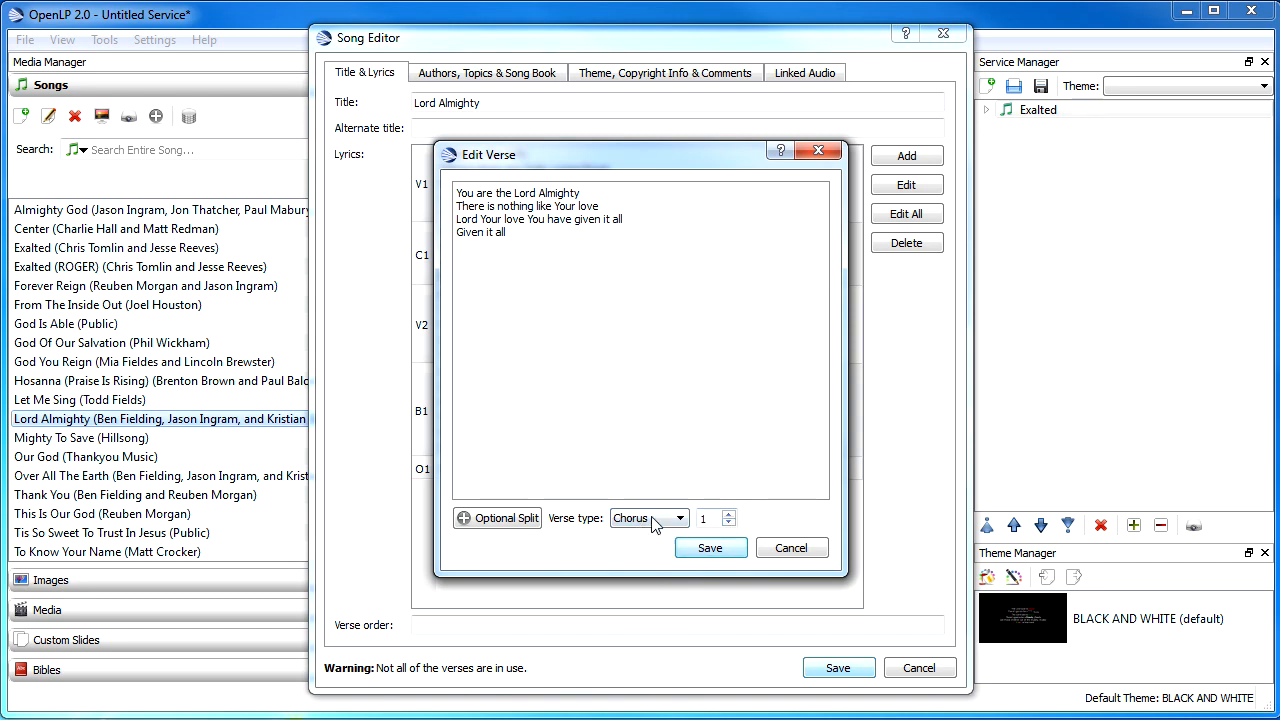
pyautogui.click(716, 551)
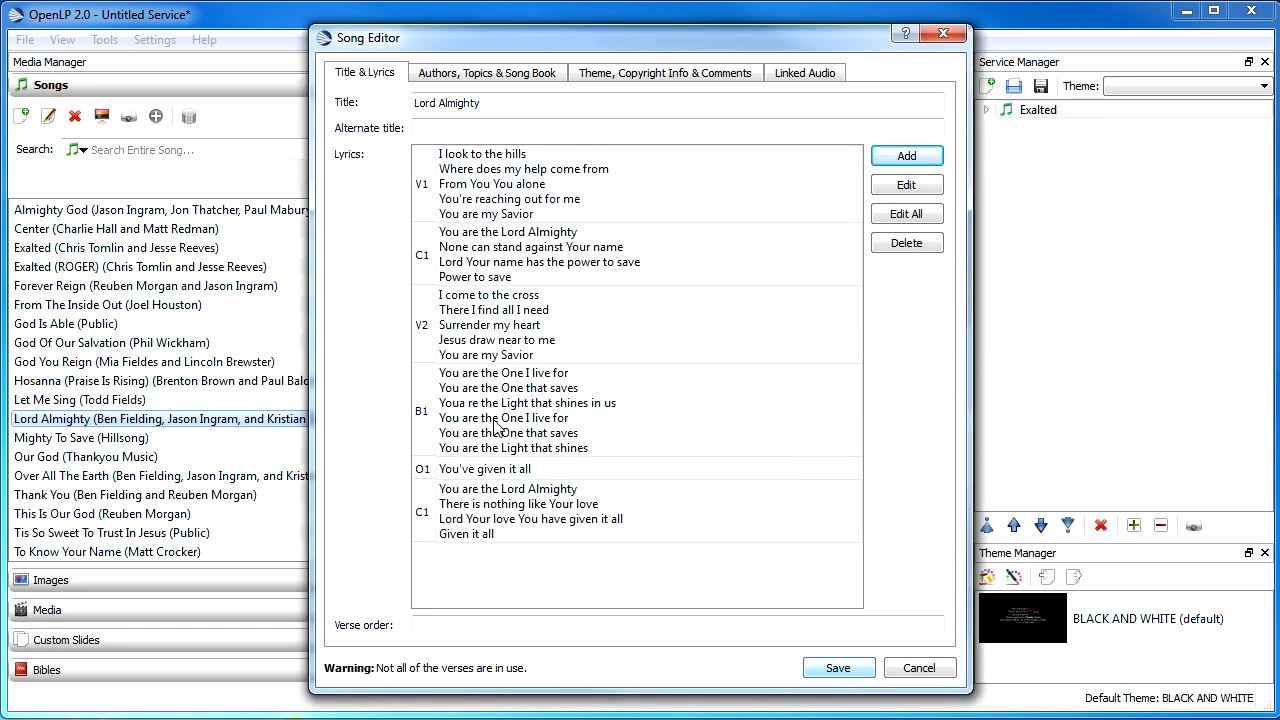
# Compare the two C1 entries and save the song Lord Almighty with an empty verse order
pyautogui.click(452, 252)
pyautogui.click(478, 530)
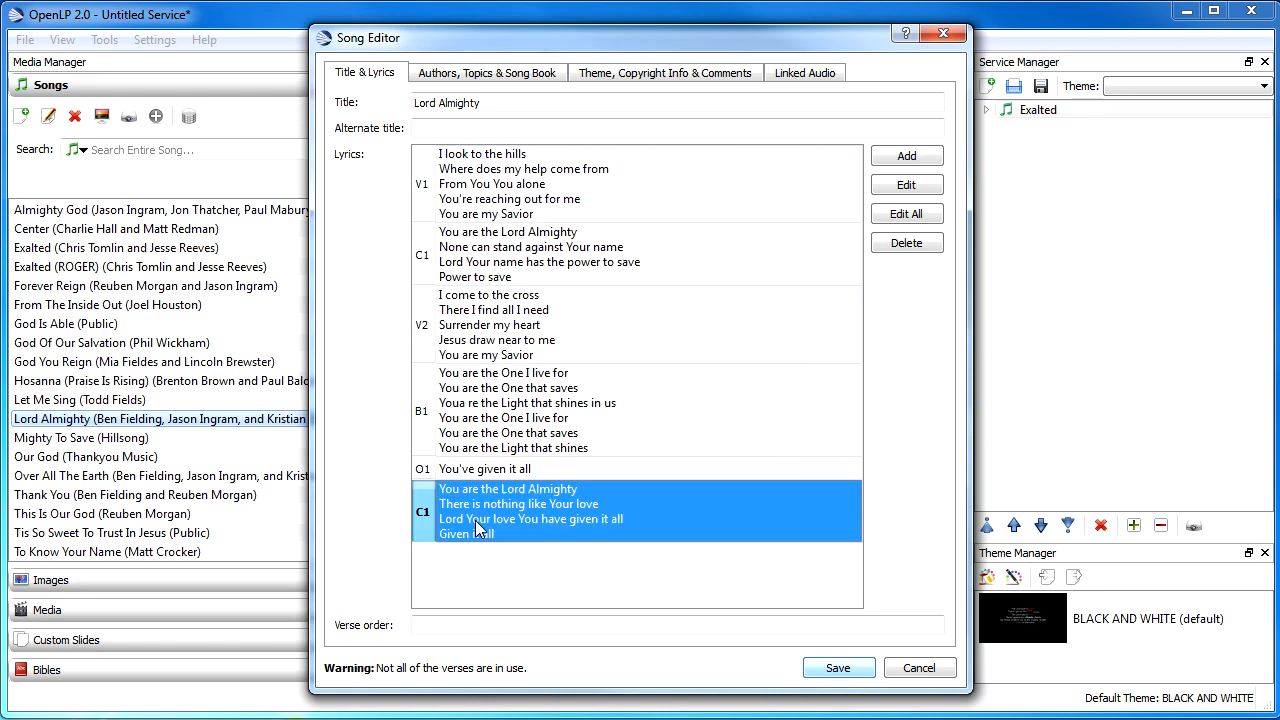
pyautogui.click(488, 626)
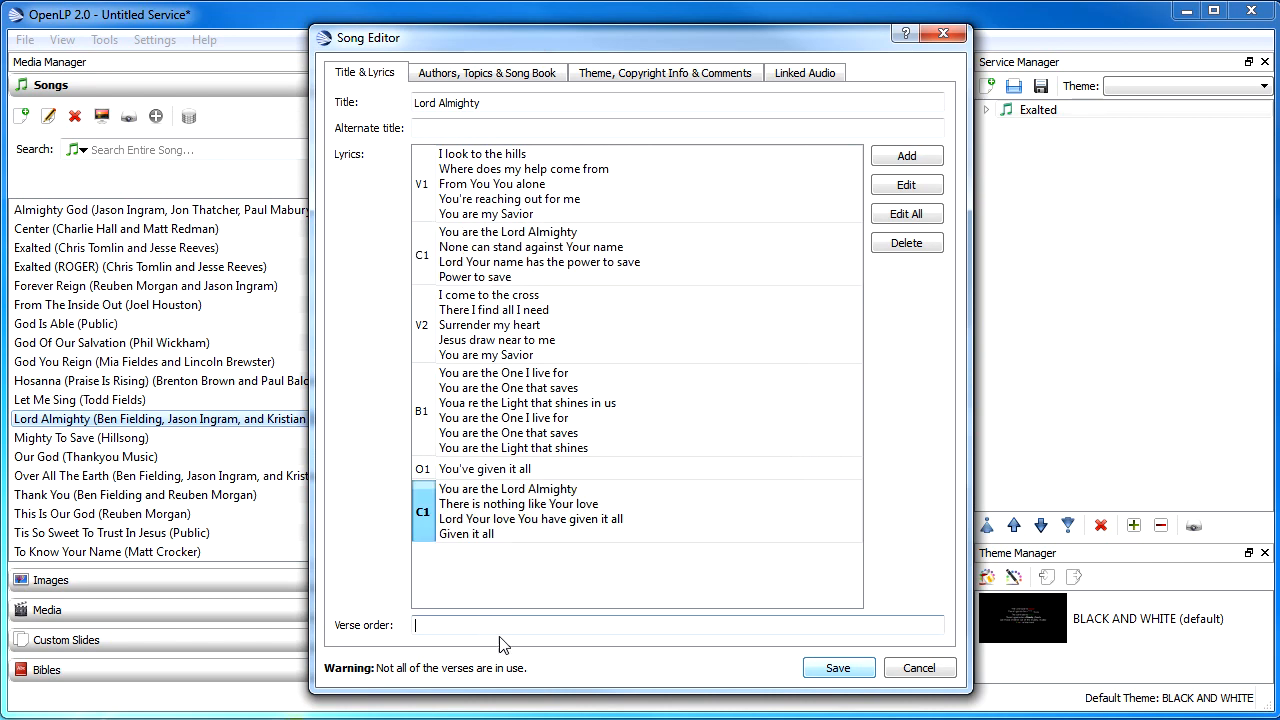
pyautogui.click(477, 266)
pyautogui.click(522, 517)
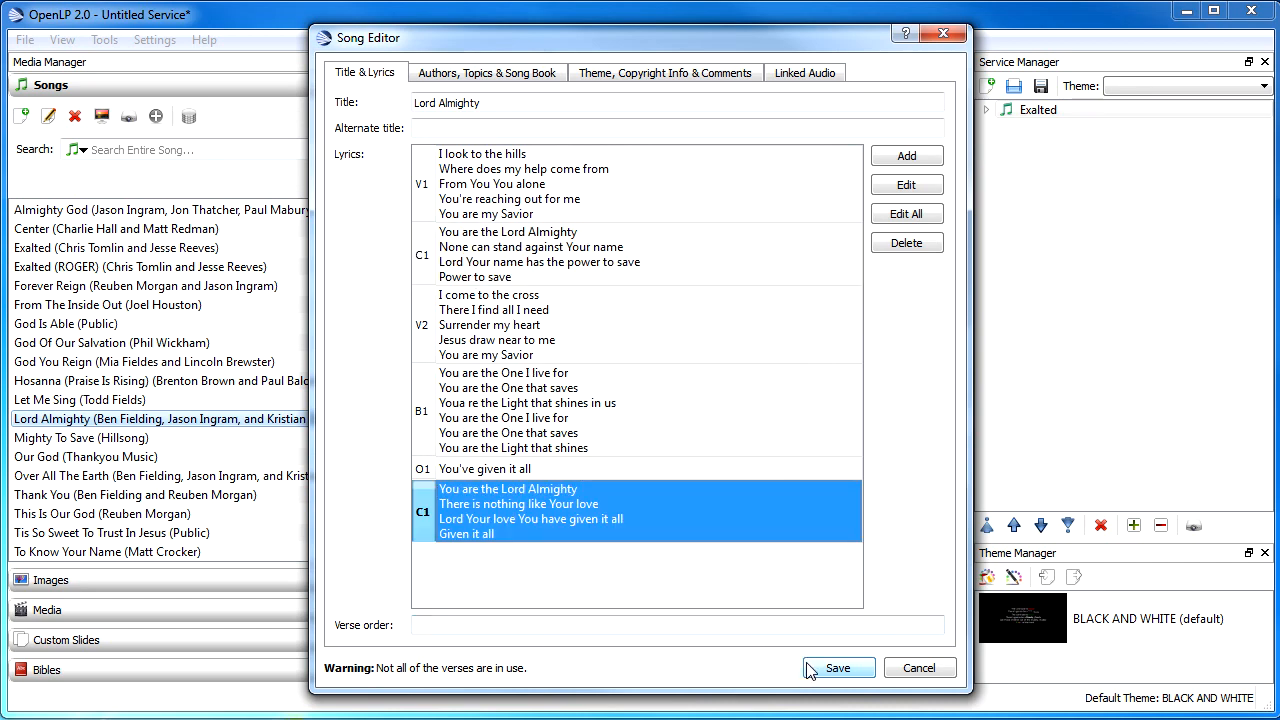
pyautogui.click(643, 629)
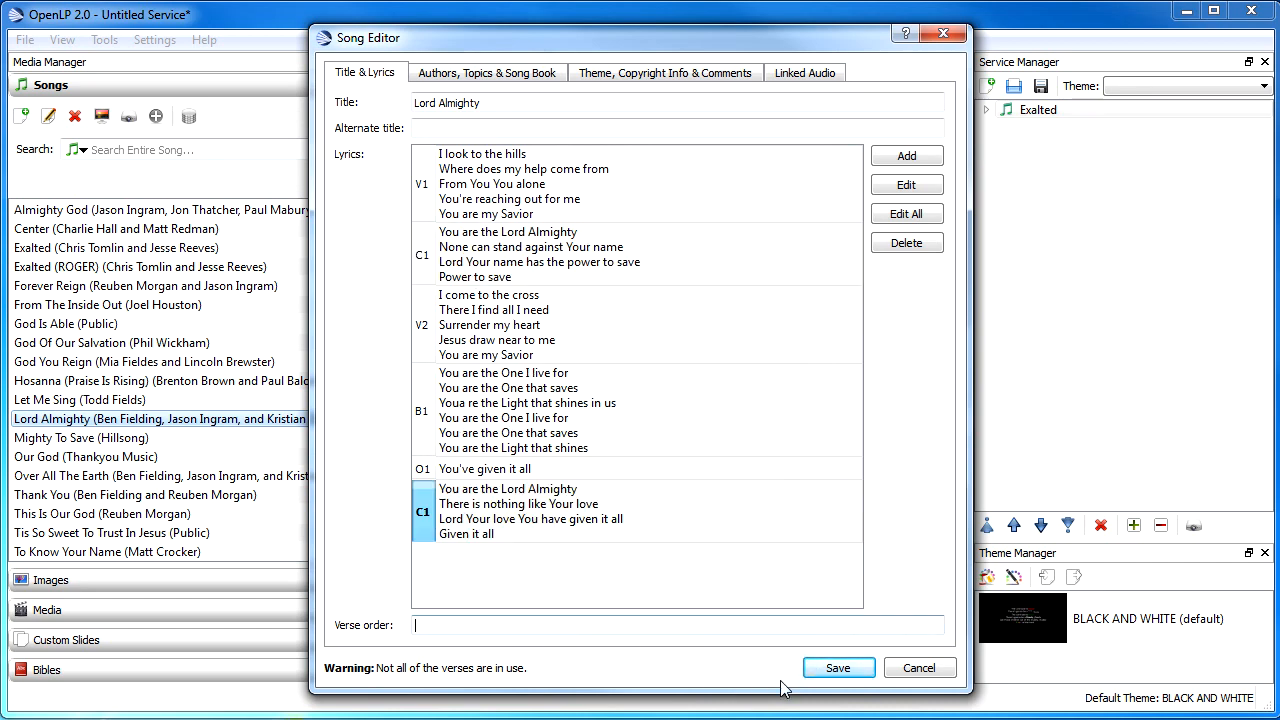
pyautogui.click(835, 670)
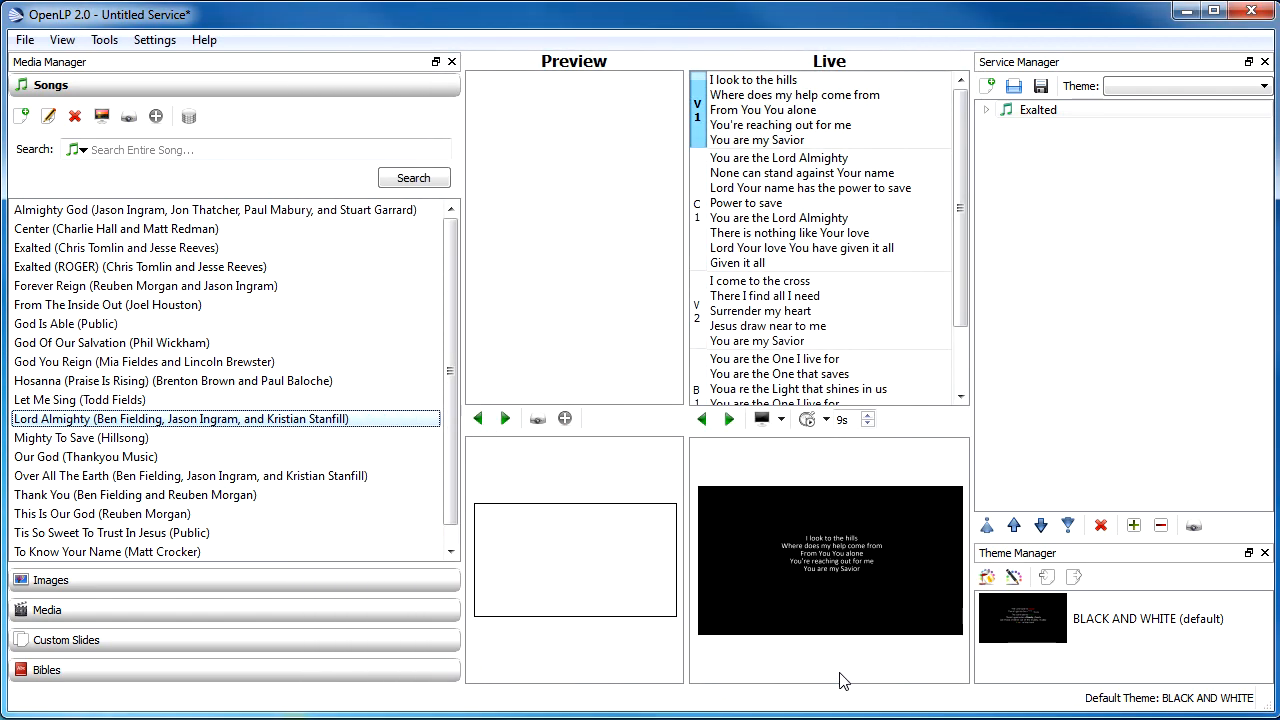
# Reduce the main area font size of the BLACK AND WHITE theme and save the theme
pyautogui.rightClick(1044, 640)
pyautogui.click(1098, 642)
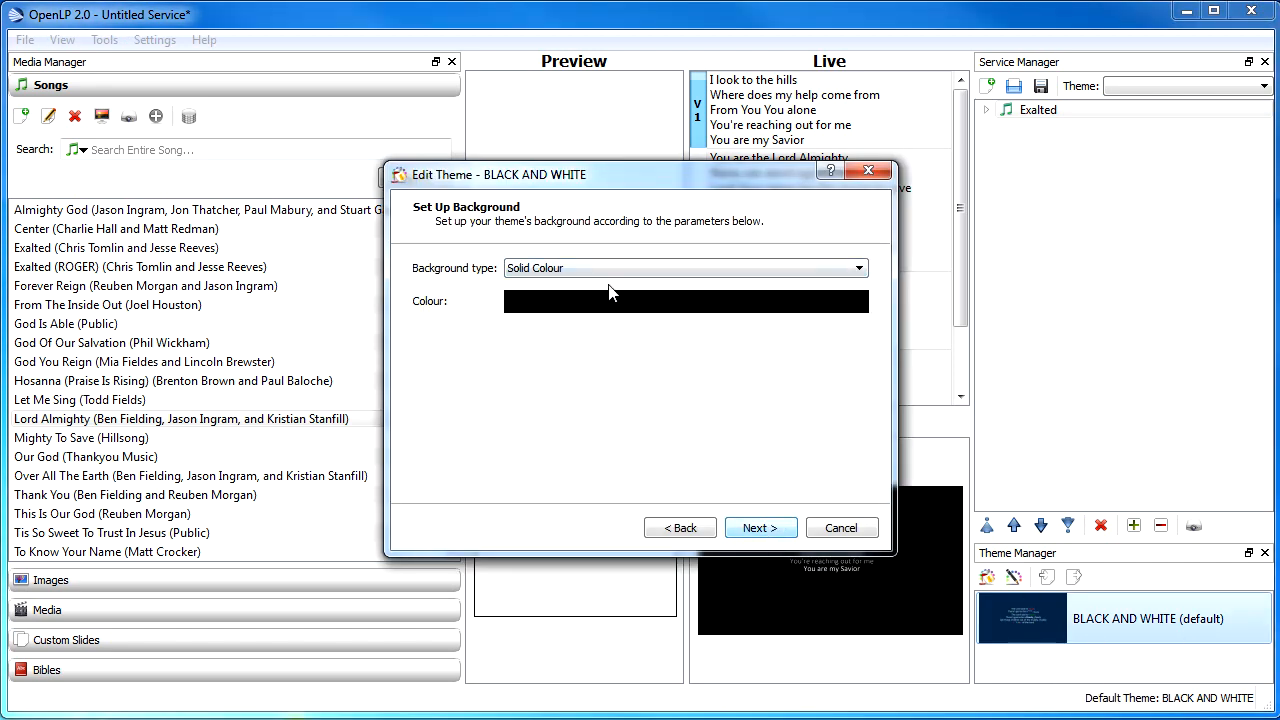
pyautogui.click(758, 529)
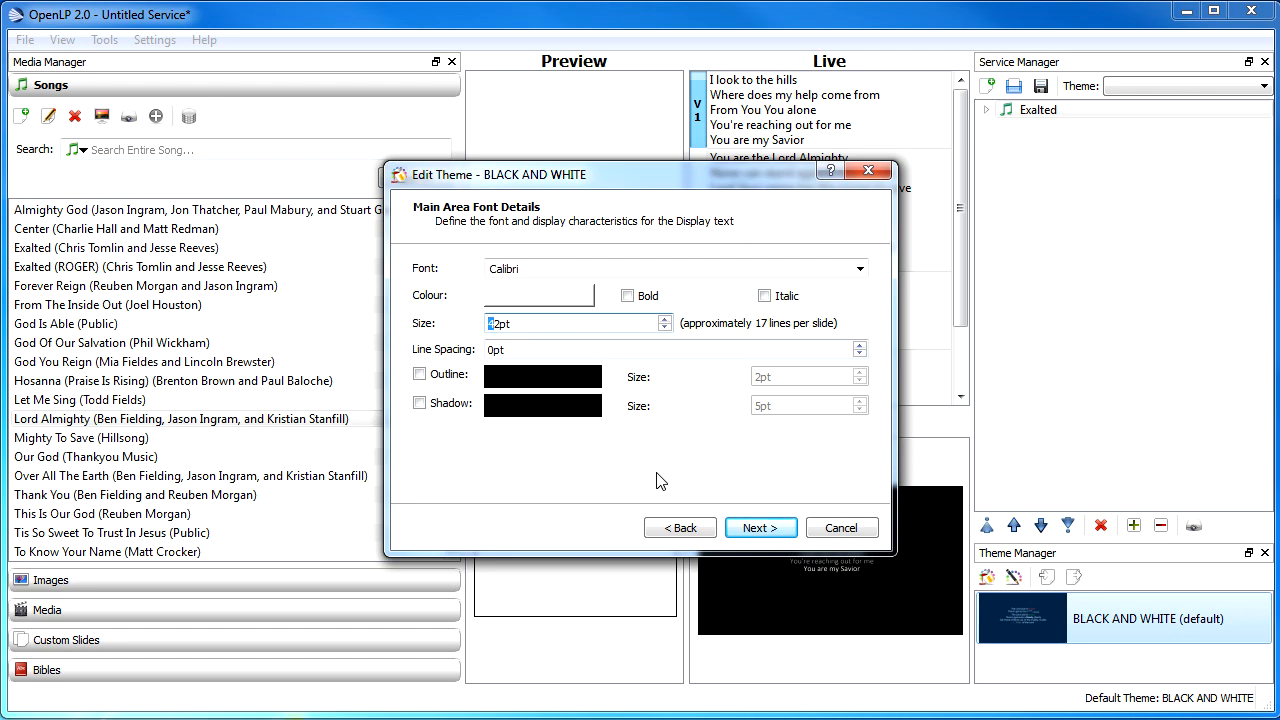
pyautogui.click(756, 530)
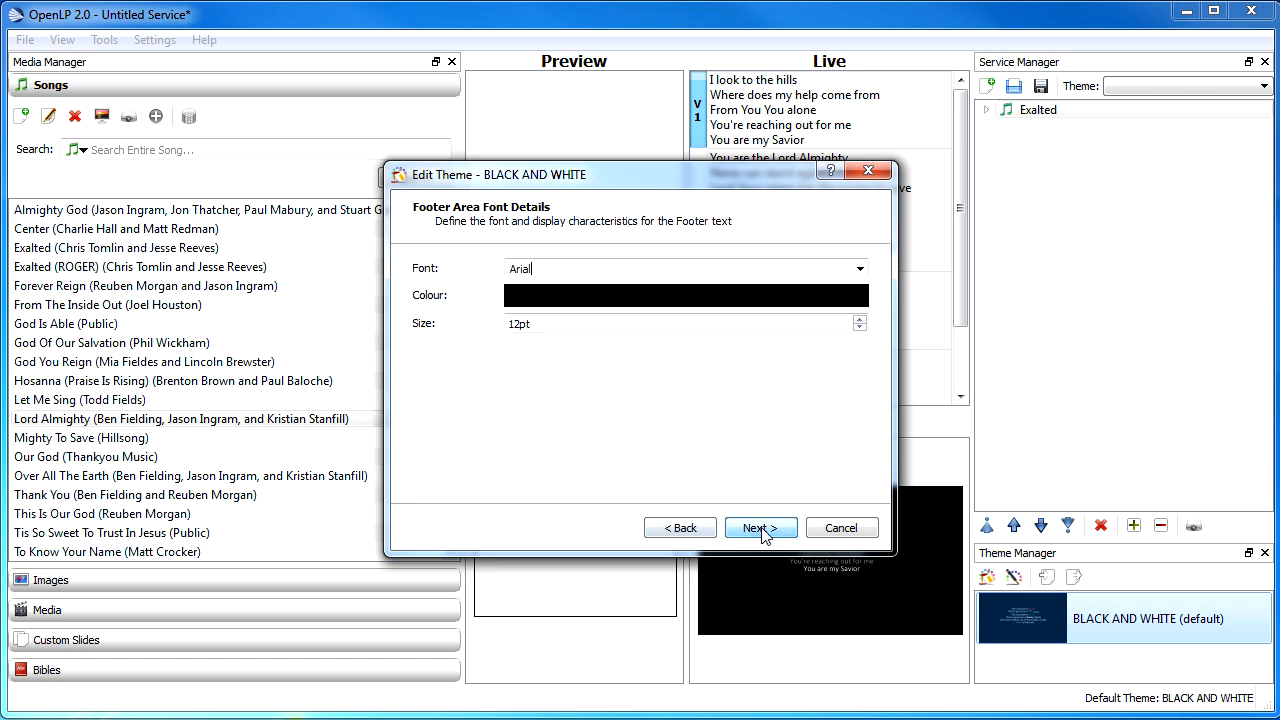
pyautogui.click(758, 531)
pyautogui.click(760, 531)
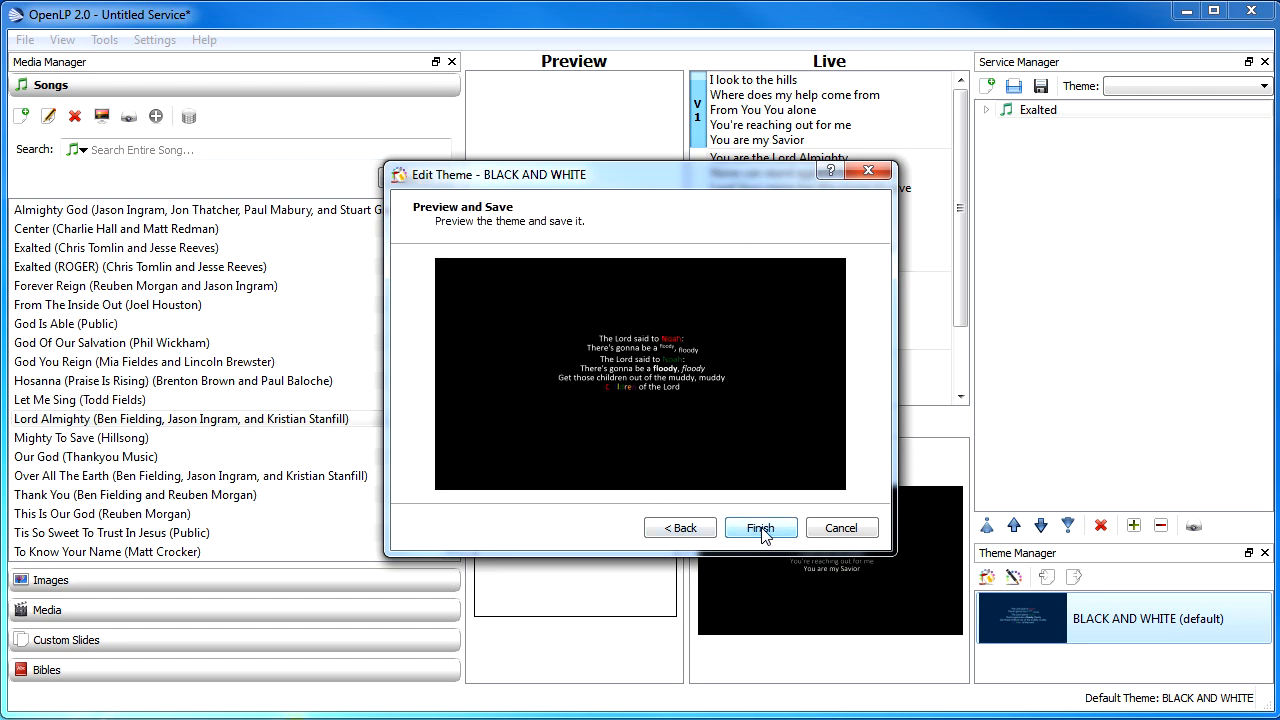
pyautogui.click(760, 531)
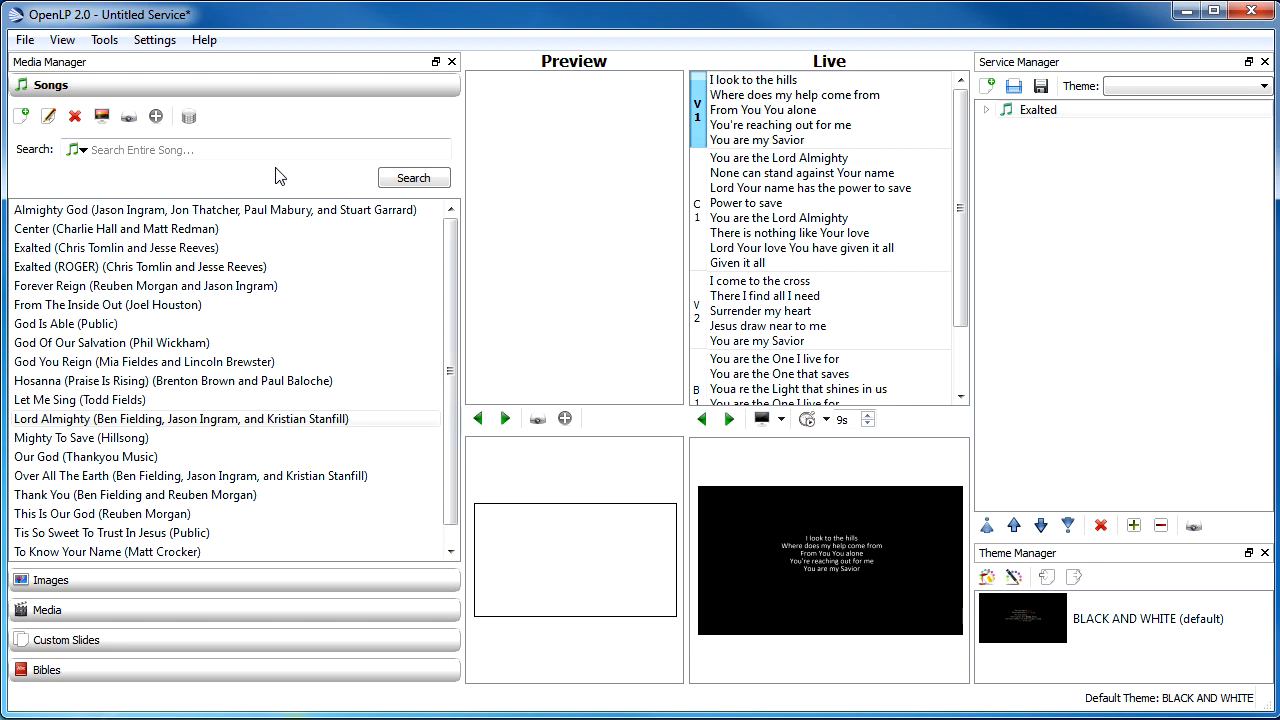
# Update the theme images and send Exalted from the service to the live display
pyautogui.click(121, 47)
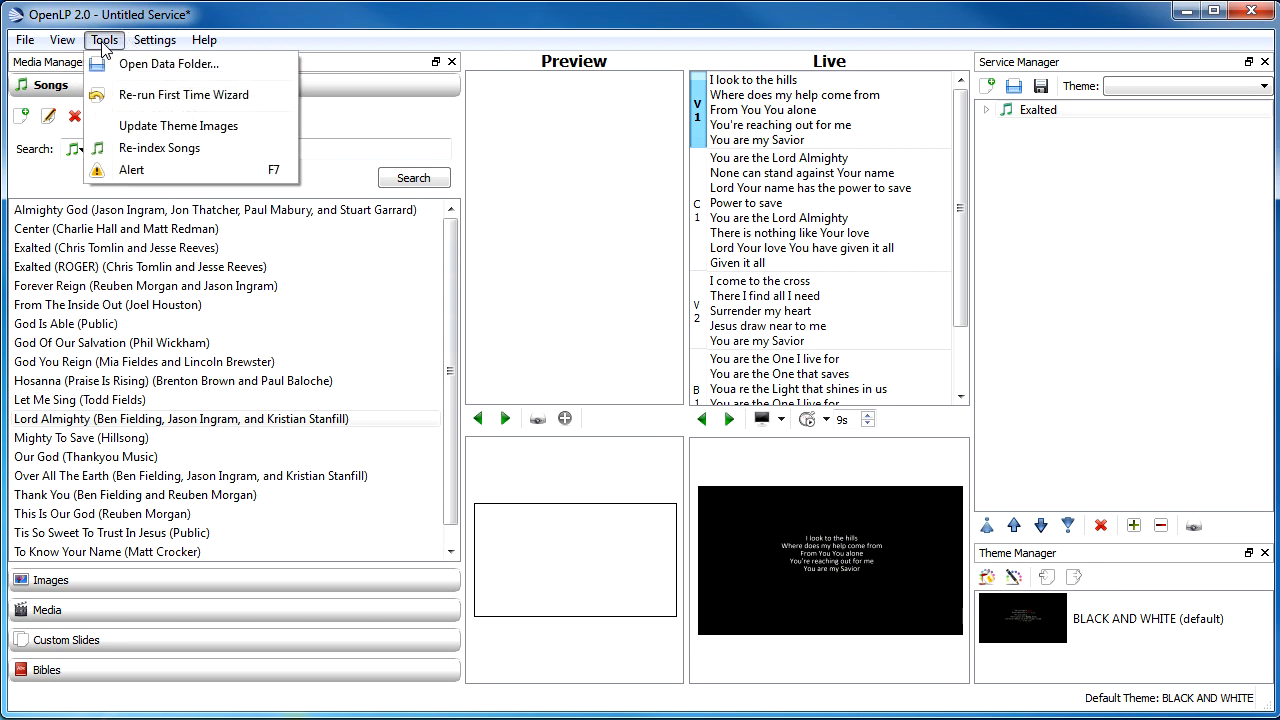
pyautogui.click(198, 124)
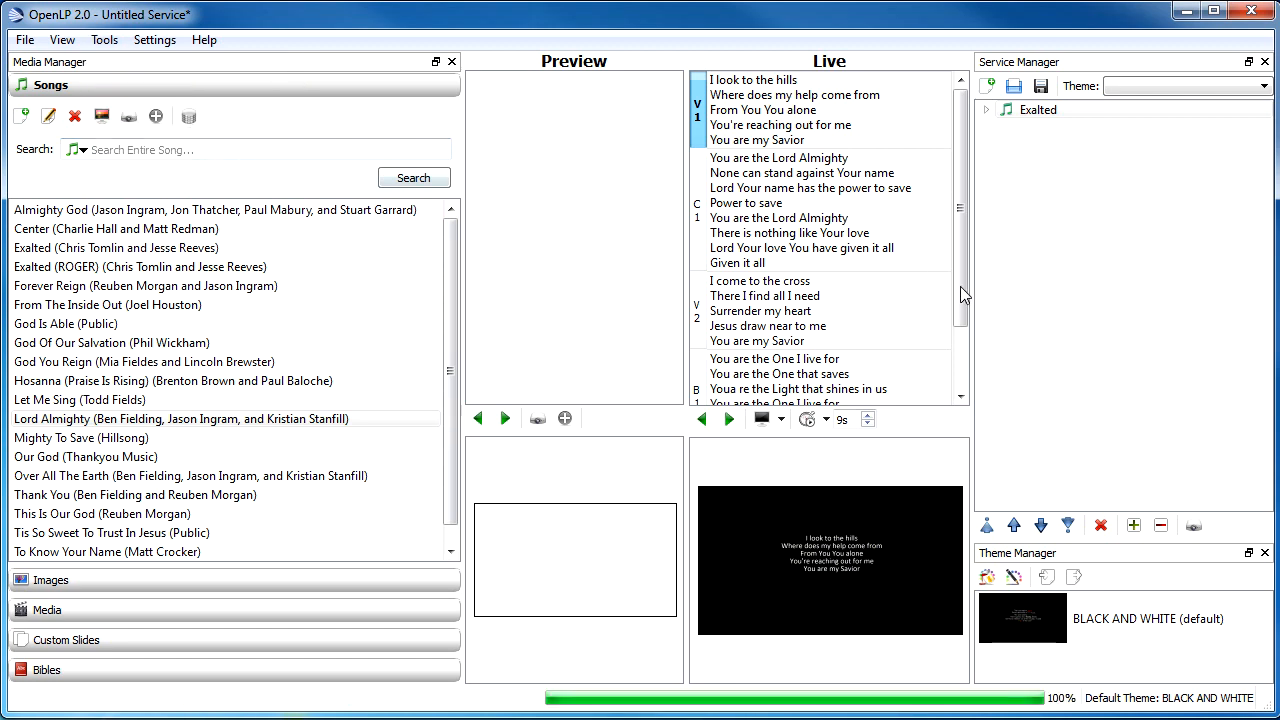
pyautogui.doubleClick(1043, 112)
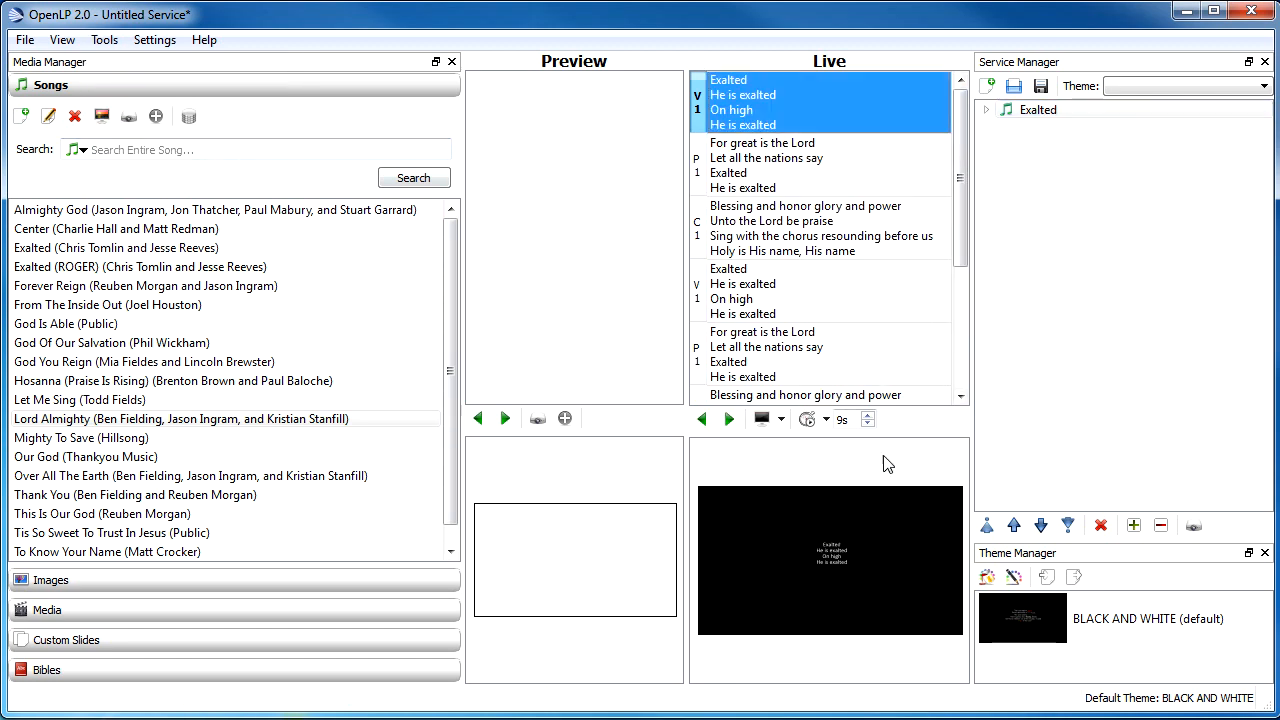